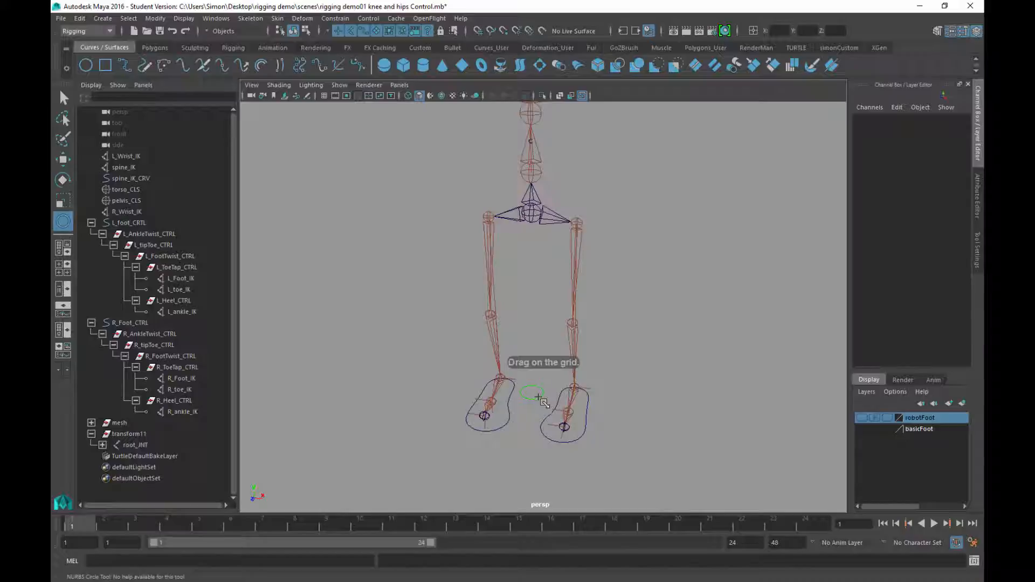
# Draw a NURBS circle and snap it onto the left knee joint
pyautogui.moveTo(538, 397); pyautogui.dragTo(540, 399)
pyautogui.keyDown('alt'); pyautogui.moveTo(644, 347); pyautogui.dragTo(589, 289); pyautogui.keyUp('alt')
pyautogui.scroll(4, 606, 352)
pyautogui.press('w')
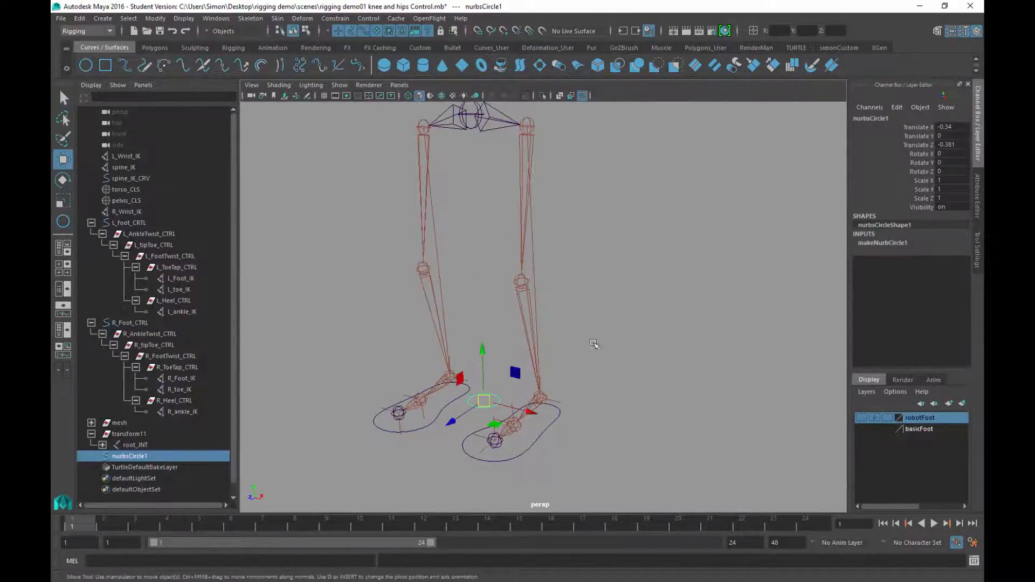
pyautogui.keyDown('alt'); pyautogui.moveTo(593, 344); pyautogui.dragTo(586, 333, button='middle'); pyautogui.keyUp('alt')
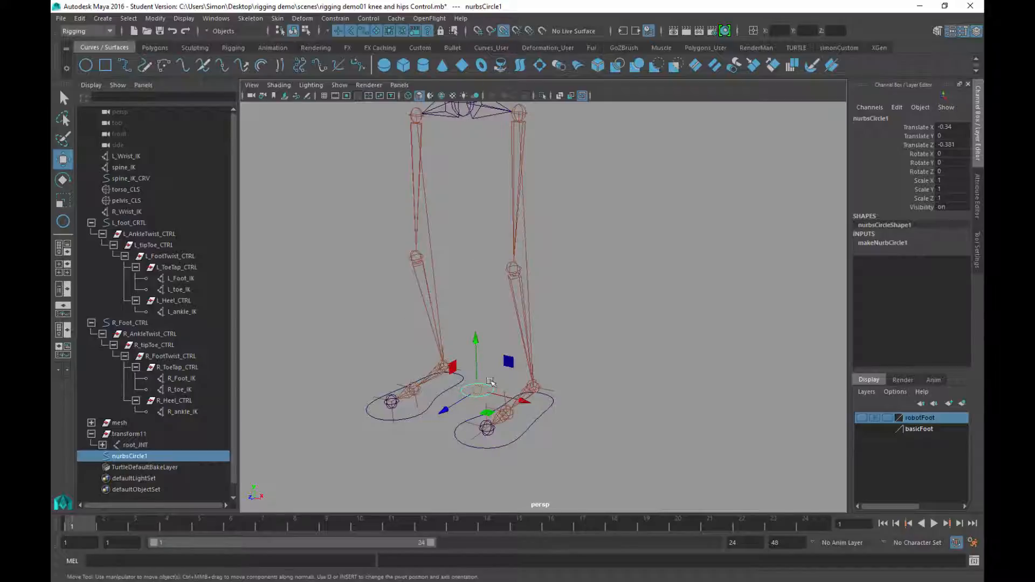
pyautogui.moveTo(476, 390); pyautogui.dragTo(572, 300)
pyautogui.press('f')
# Push the circle forward in front of the knee to Translate Z 3.266
pyautogui.keyDown('alt'); pyautogui.moveTo(572, 300); pyautogui.dragTo(386, 152, button='right'); pyautogui.keyUp('alt')
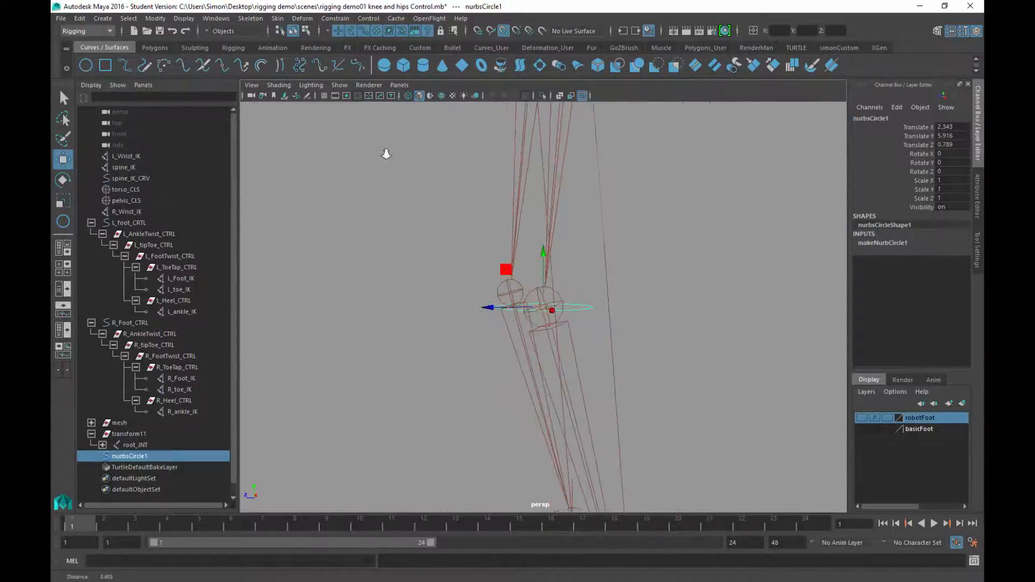
pyautogui.keyDown('alt'); pyautogui.moveTo(641, 320); pyautogui.dragTo(524, 217, button='right'); pyautogui.keyUp('alt')
pyautogui.keyDown('alt'); pyautogui.moveTo(508, 212); pyautogui.dragTo(516, 235); pyautogui.keyUp('alt')
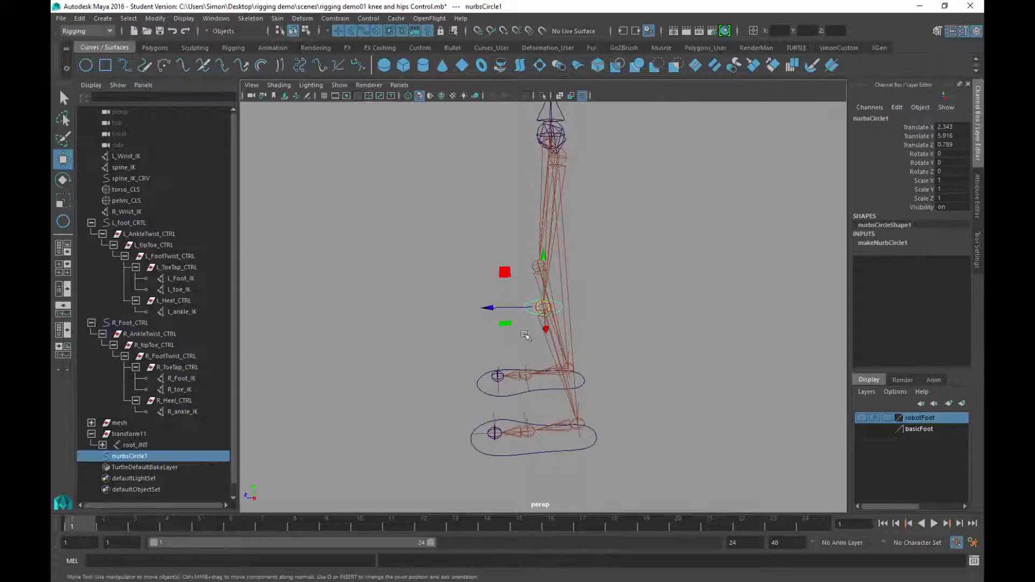
pyautogui.moveTo(487, 307); pyautogui.dragTo(419, 304)
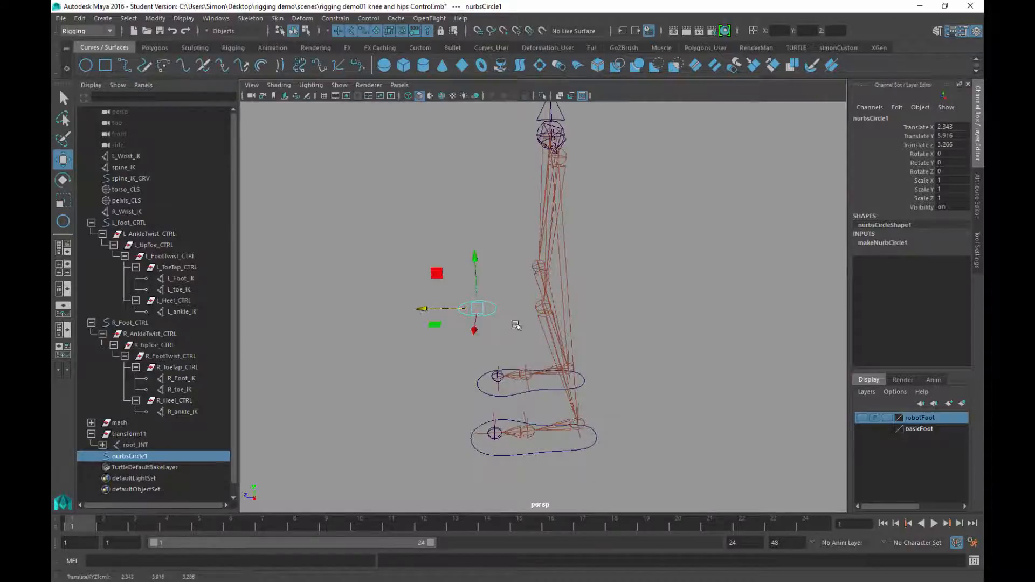
pyautogui.keyDown('alt'); pyautogui.moveTo(586, 313); pyautogui.dragTo(637, 265); pyautogui.keyUp('alt')
pyautogui.hotkey('ctrl', 'd')
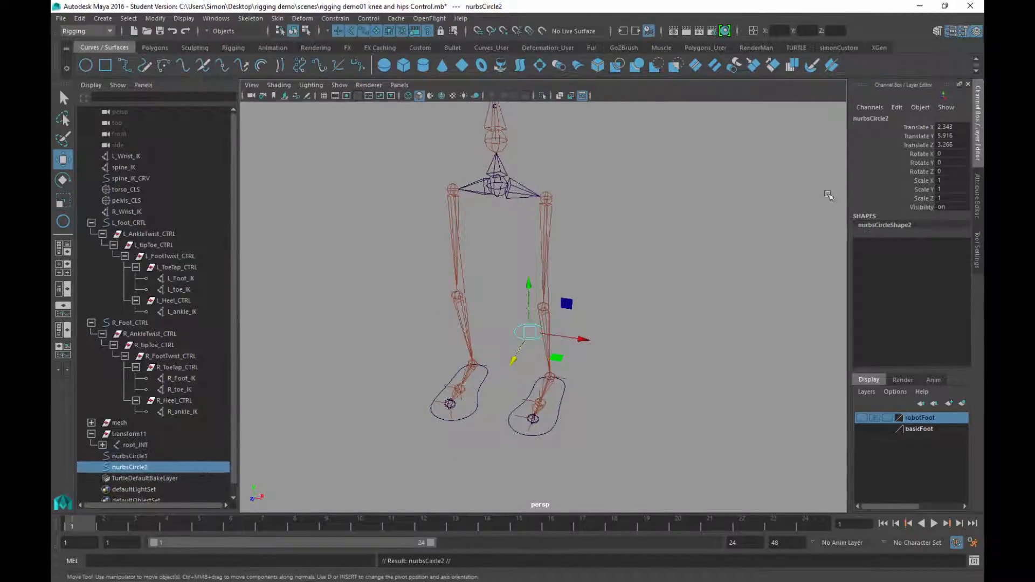
pyautogui.click(943, 127)
pyautogui.click(942, 127)
pyautogui.click(937, 125)
pyautogui.press('Return')
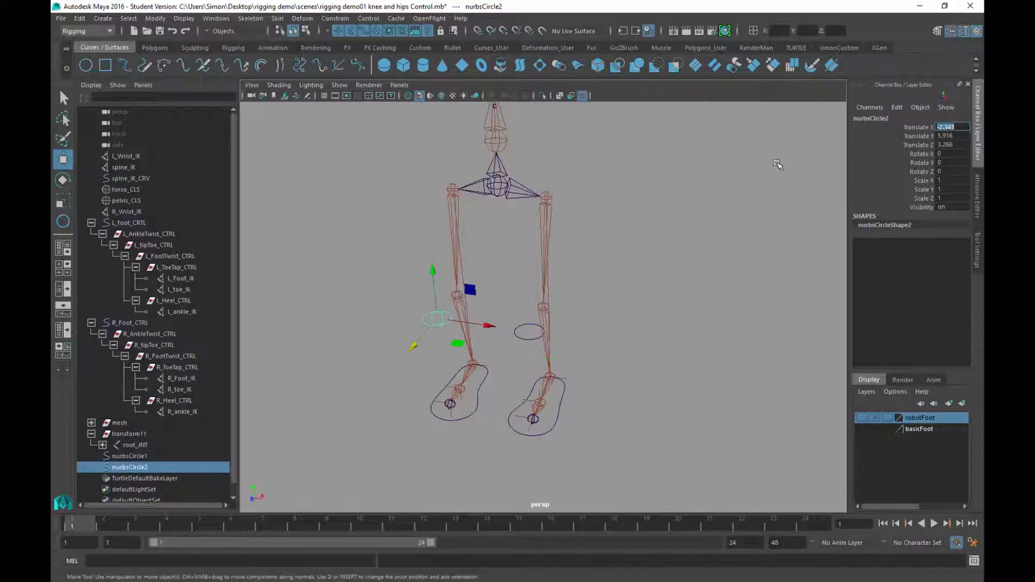
pyautogui.moveTo(468, 289)
pyautogui.keyDown('alt'); pyautogui.mouseDown()
pyautogui.moveTo(477, 351)
pyautogui.moveTo(475, 291)
pyautogui.mouseUp(); pyautogui.keyUp('alt')
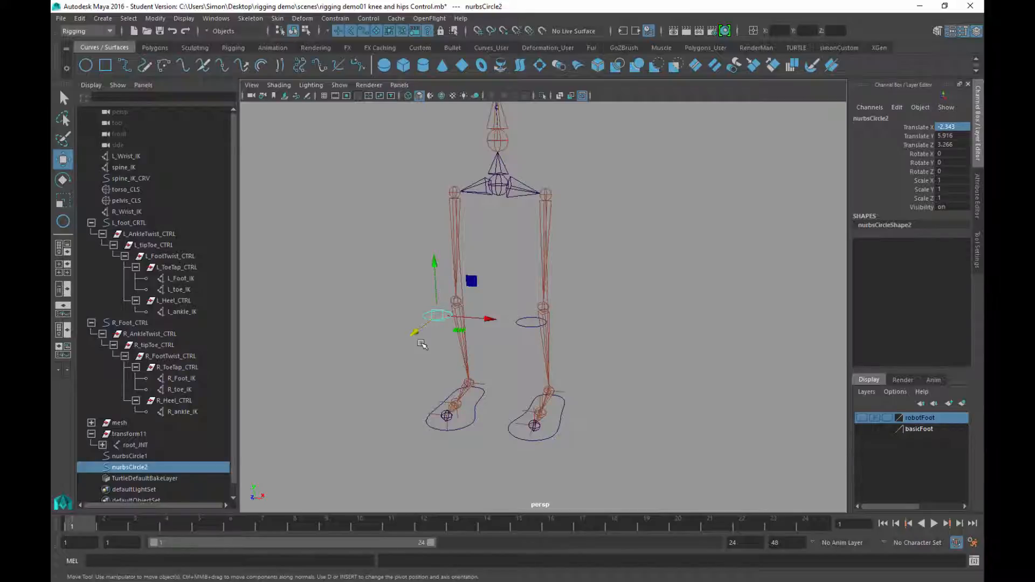
pyautogui.keyDown('alt'); pyautogui.moveTo(566, 286); pyautogui.dragTo(507, 302); pyautogui.keyUp('alt')
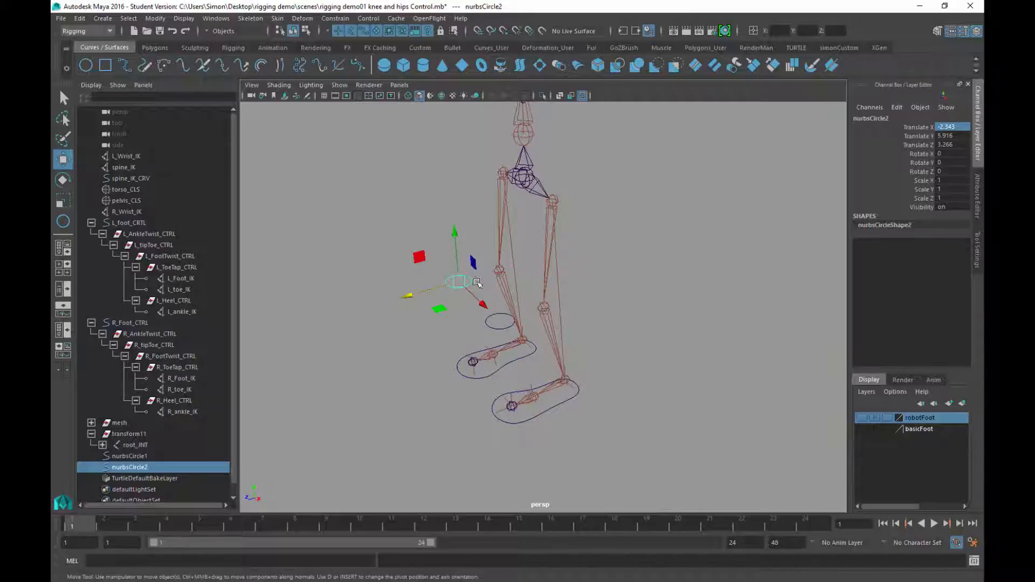
pyautogui.press('Delete')
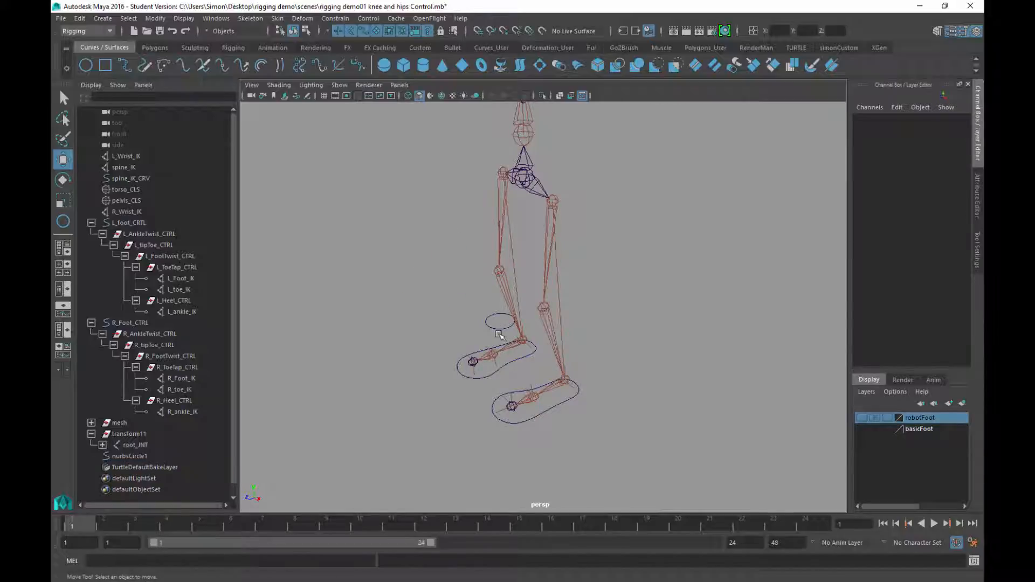
# Snap nurbsCircle1 back onto the left knee joint
pyautogui.click(499, 329)
pyautogui.press('v')
pyautogui.moveTo(499, 317); pyautogui.dragTo(542, 308)
pyautogui.keyDown('alt'); pyautogui.moveTo(536, 344); pyautogui.dragTo(559, 335); pyautogui.keyUp('alt')
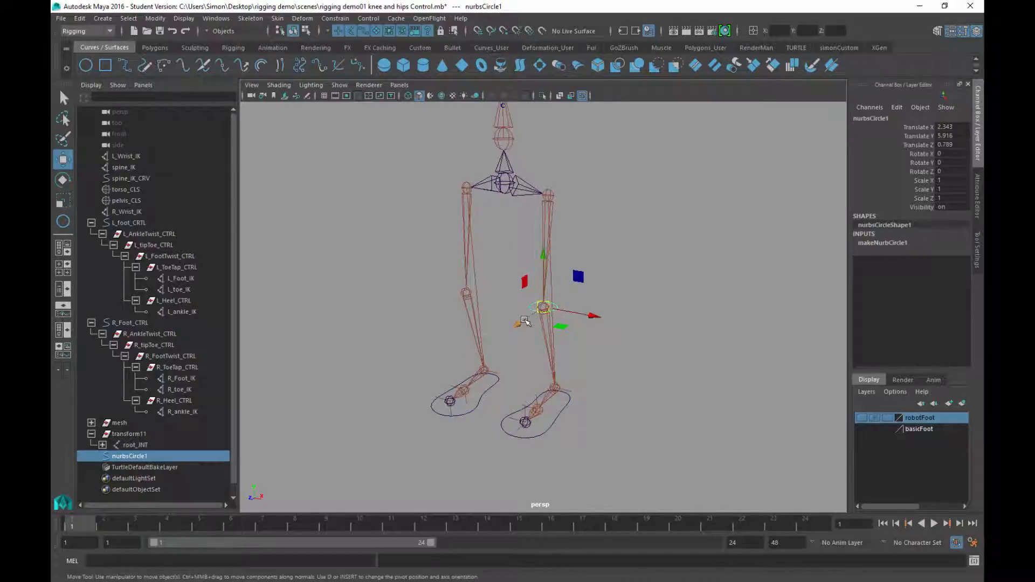
# Duplicate the knee circle and snap the copy onto the right knee
pyautogui.hotkey('ctrl', 'd')
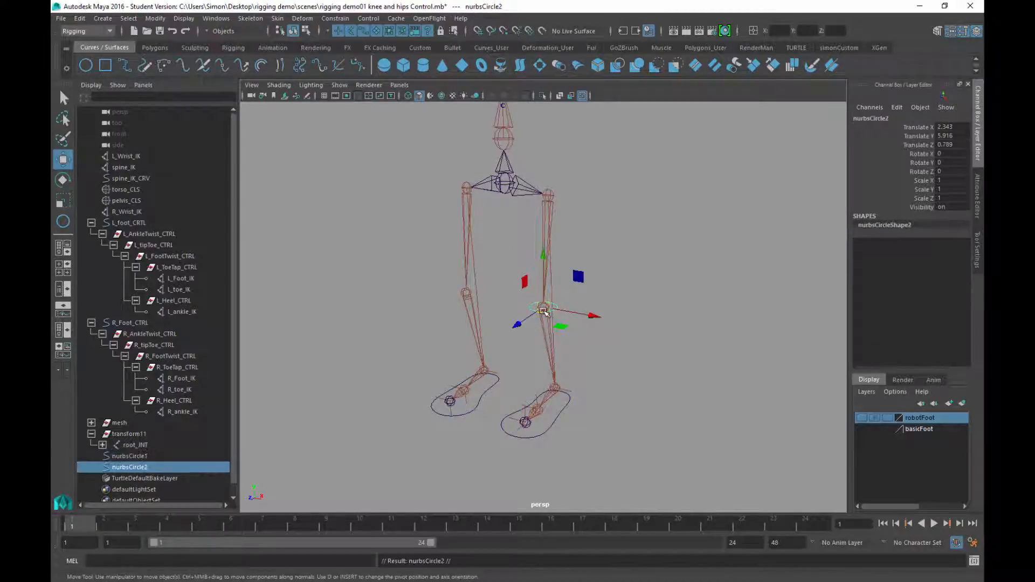
pyautogui.press('v')
pyautogui.click(542, 307)
pyautogui.press('v')
pyautogui.moveTo(542, 306); pyautogui.dragTo(467, 292)
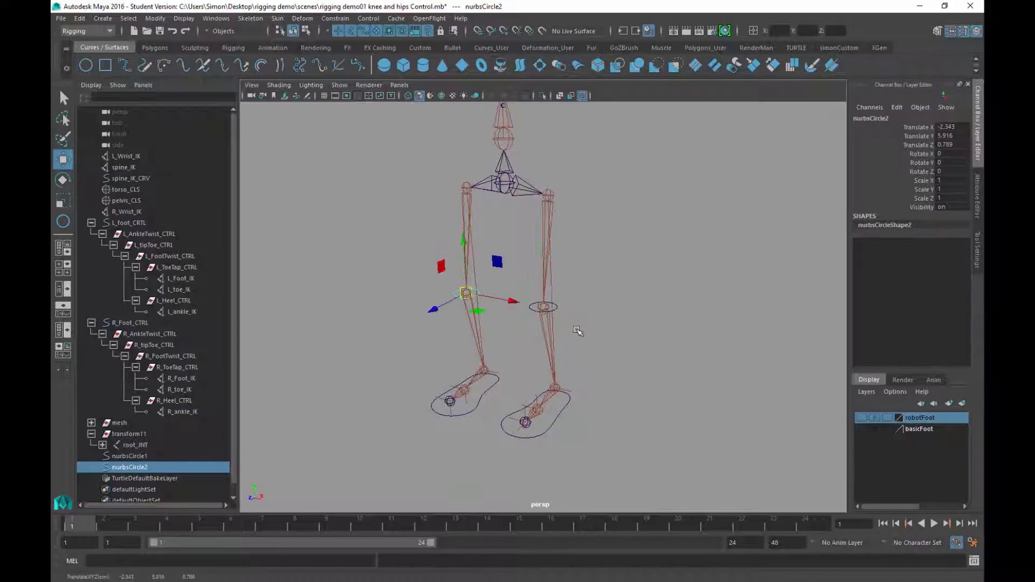
# Push both knee circles forward to Translate Z 3.659
pyautogui.keyDown('shift'); pyautogui.click(557, 308); pyautogui.keyUp('shift')
pyautogui.keyDown('alt'); pyautogui.moveTo(569, 335); pyautogui.dragTo(431, 316); pyautogui.keyUp('alt')
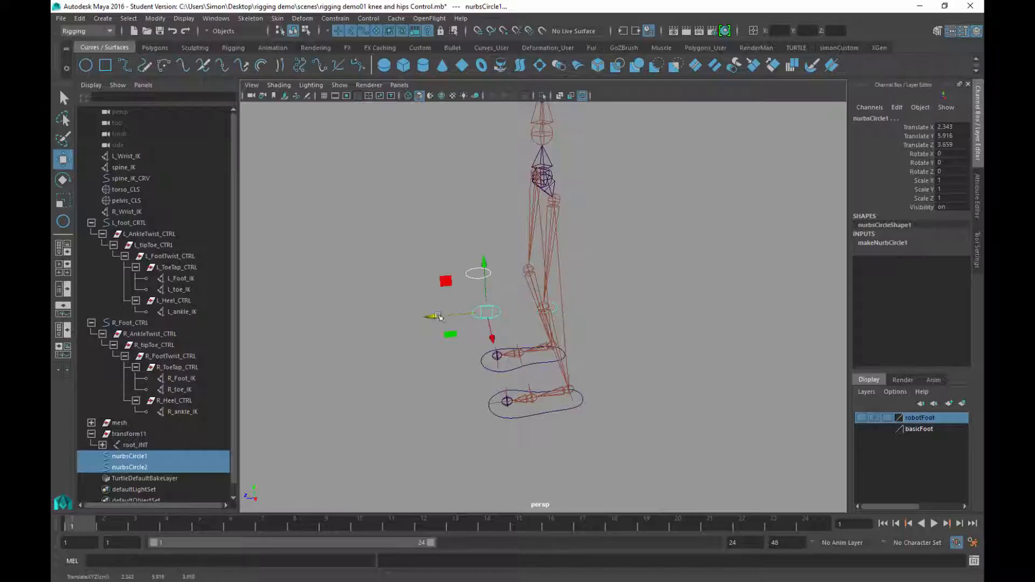
pyautogui.keyDown('alt'); pyautogui.moveTo(578, 316); pyautogui.dragTo(555, 270); pyautogui.keyUp('alt')
pyautogui.scroll(5, 526, 261)
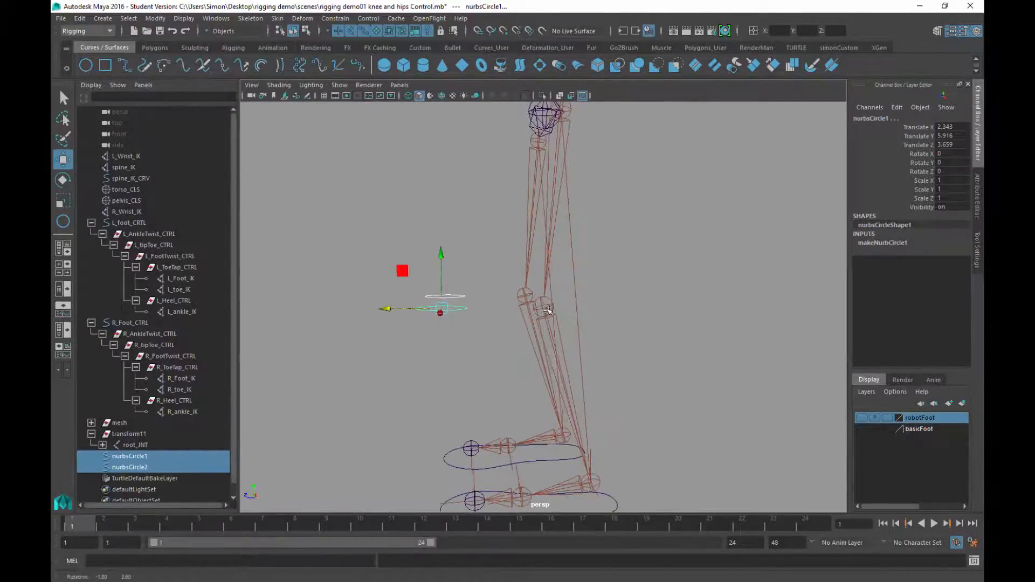
# Rotate both circles to Rotate X -90 so they stand upright
pyautogui.press('e')
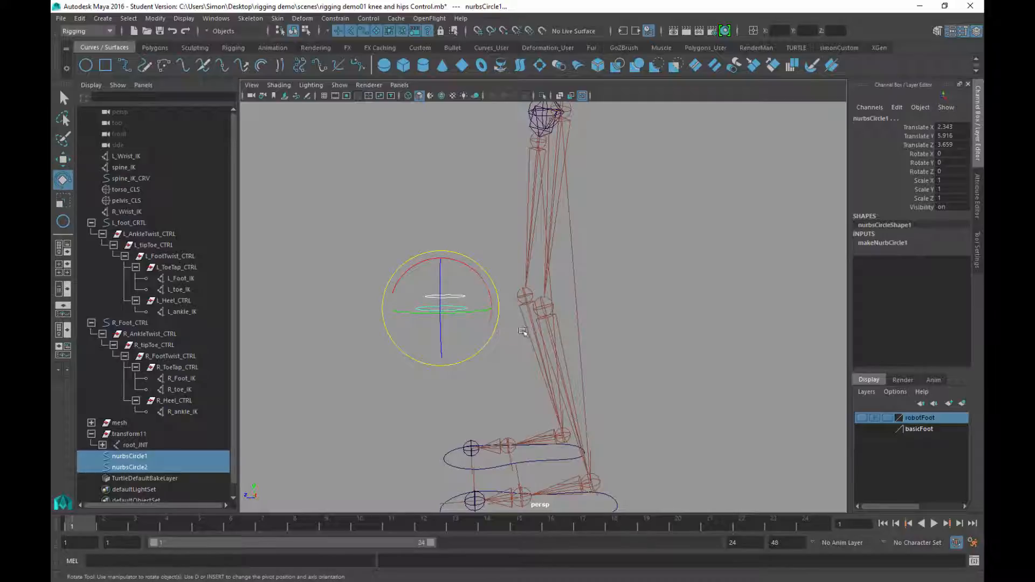
pyautogui.moveTo(454, 261); pyautogui.dragTo(526, 293)
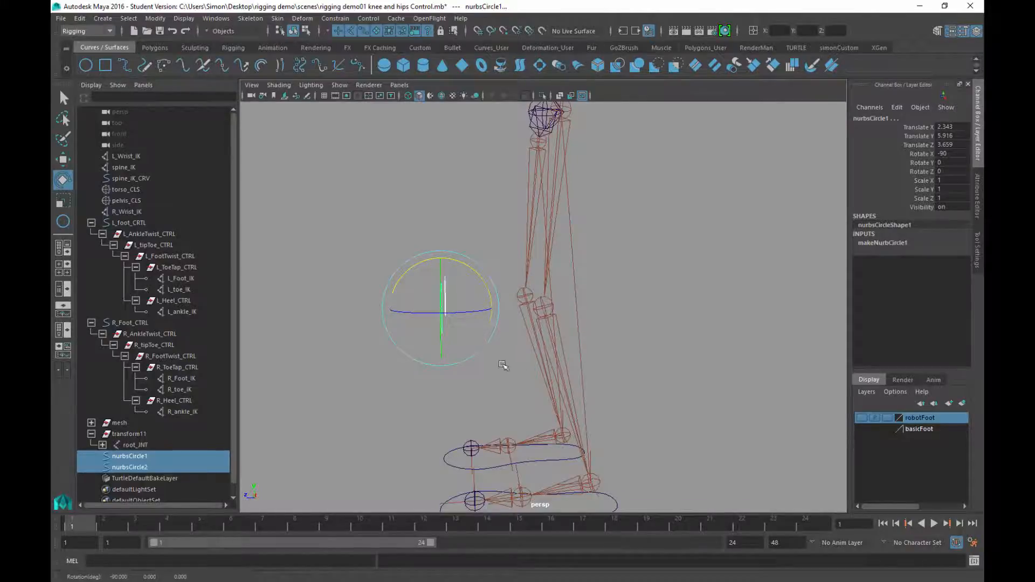
pyautogui.moveTo(501, 363)
pyautogui.keyDown('alt'); pyautogui.mouseDown()
pyautogui.moveTo(530, 354)
pyautogui.moveTo(500, 344)
pyautogui.mouseUp(); pyautogui.keyUp('alt')
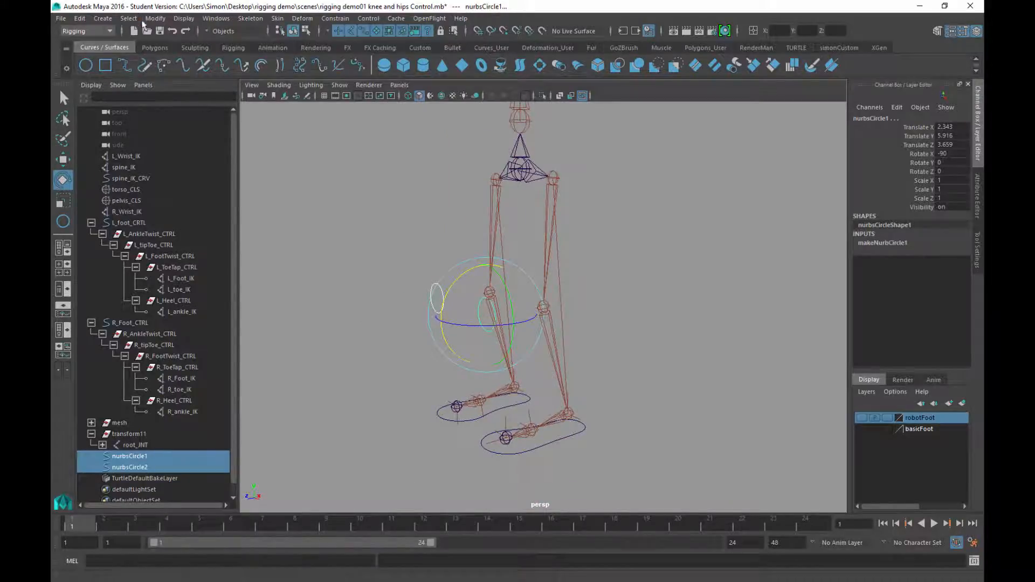
# Freeze the knee circles' transformations and delete their construction history
pyautogui.click(156, 18)
pyautogui.click(173, 68)
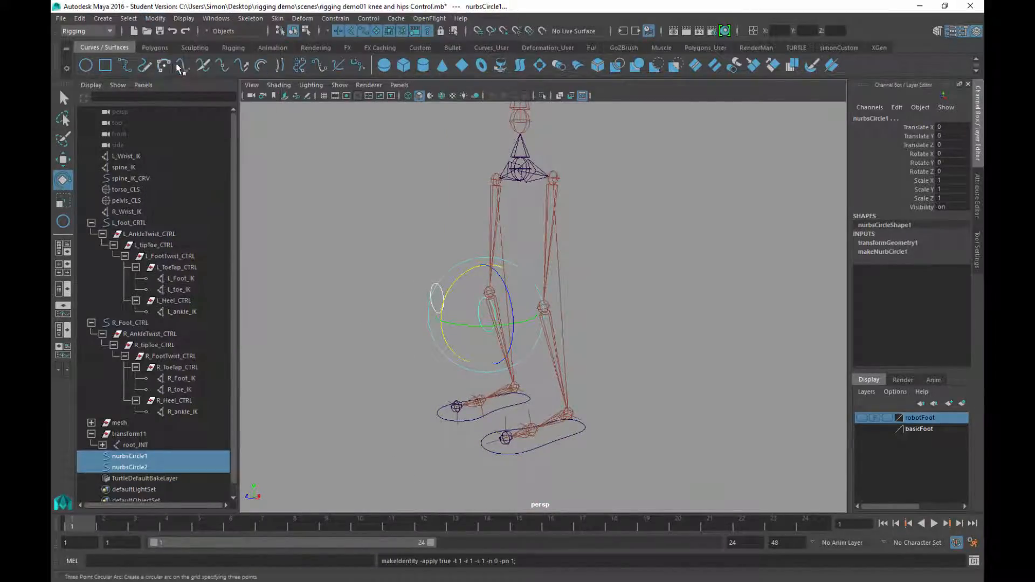
pyautogui.click(79, 18)
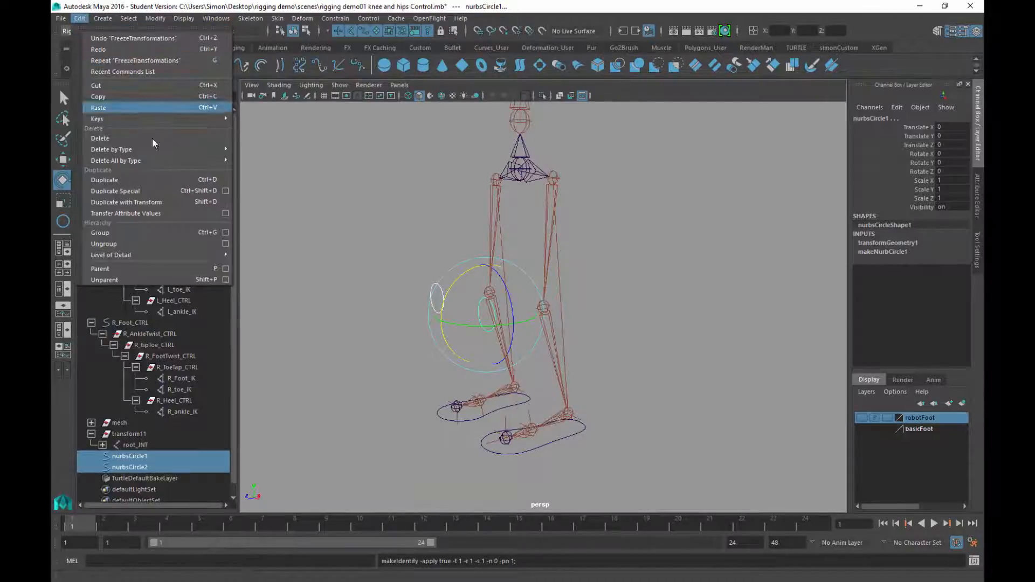
pyautogui.moveTo(205, 149)
pyautogui.click(256, 158)
# Rename the knee circles L_knee_CTRL and R_knee_CTRL
pyautogui.click(626, 302)
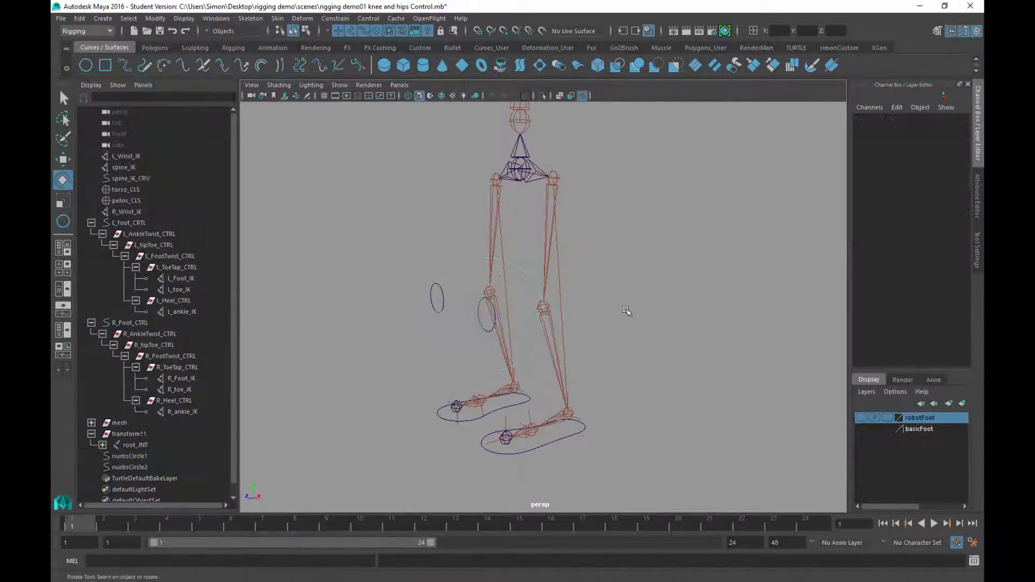
pyautogui.keyDown('alt'); pyautogui.moveTo(629, 310); pyautogui.dragTo(603, 317); pyautogui.keyUp('alt')
pyautogui.click(596, 318)
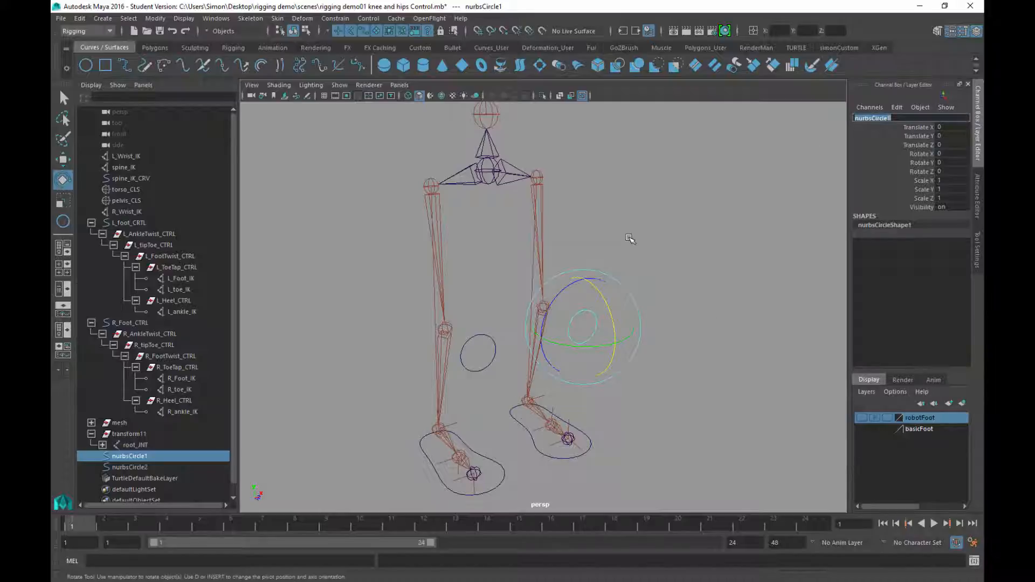
pyautogui.write('l_knee_CTRL')
pyautogui.press('Return')
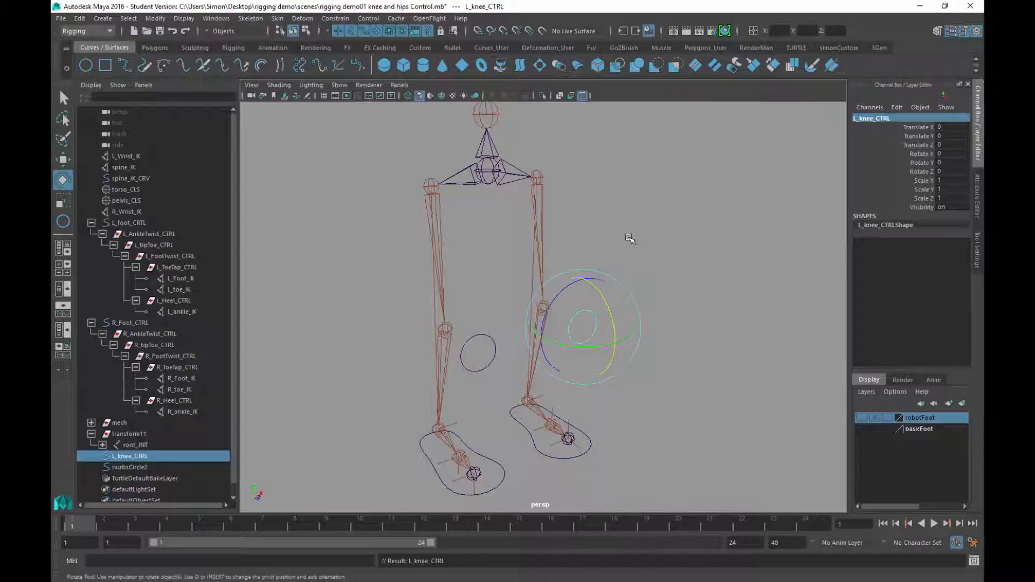
pyautogui.click(490, 337)
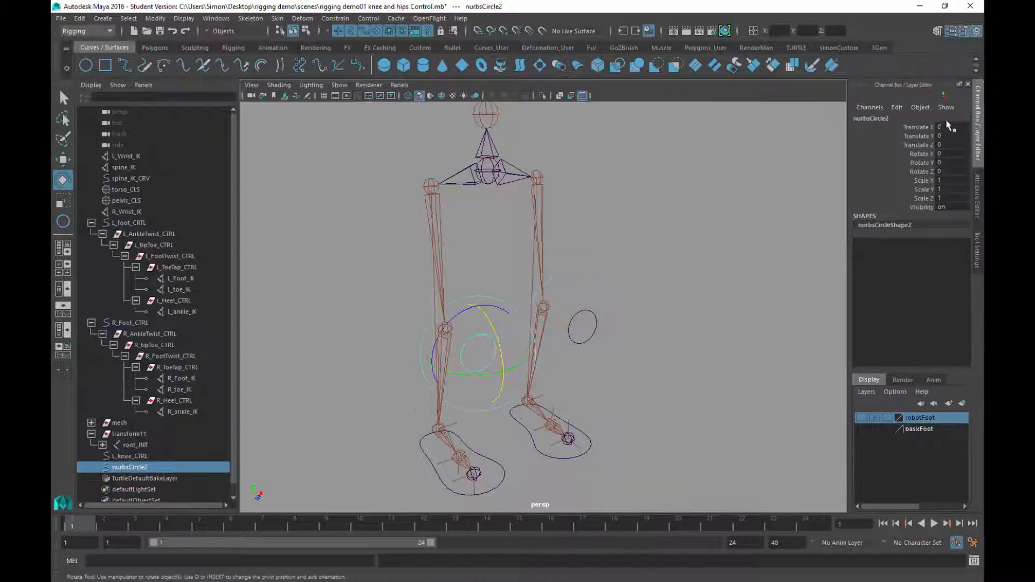
pyautogui.doubleClick(886, 118)
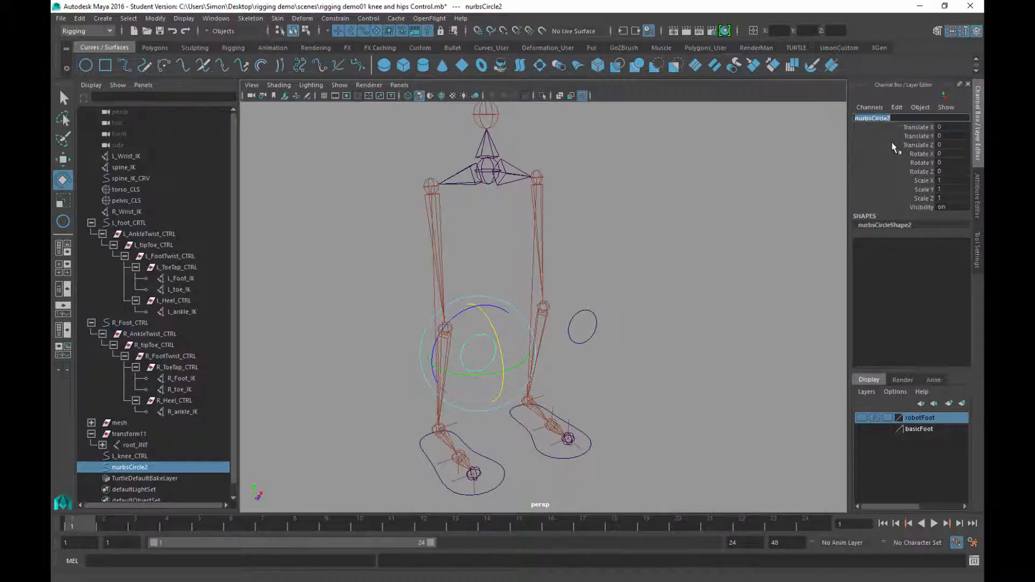
pyautogui.write('R_knee_CTRL')
pyautogui.press('Return')
# Deselect R_knee_CTRL and reframe the view on both legs and knee circles
pyautogui.moveTo(654, 302)
pyautogui.keyDown('alt'); pyautogui.mouseDown()
pyautogui.moveTo(638, 315)
pyautogui.moveTo(658, 326)
pyautogui.moveTo(616, 322)
pyautogui.moveTo(638, 314)
pyautogui.mouseUp(); pyautogui.keyUp('alt')
pyautogui.press('q')
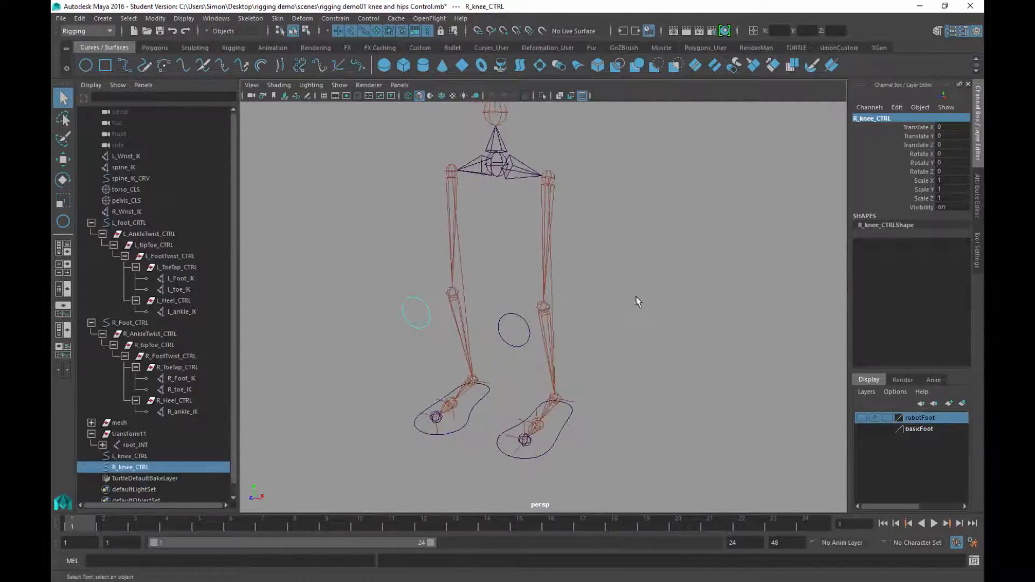
pyautogui.click(638, 302)
pyautogui.keyDown('alt'); pyautogui.moveTo(646, 257); pyautogui.dragTo(604, 220, button='middle'); pyautogui.keyUp('alt')
pyautogui.keyDown('alt'); pyautogui.moveTo(603, 221); pyautogui.dragTo(615, 247, button='right'); pyautogui.keyUp('alt')
pyautogui.keyDown('alt'); pyautogui.moveTo(615, 246); pyautogui.dragTo(625, 273, button='middle'); pyautogui.keyUp('alt')
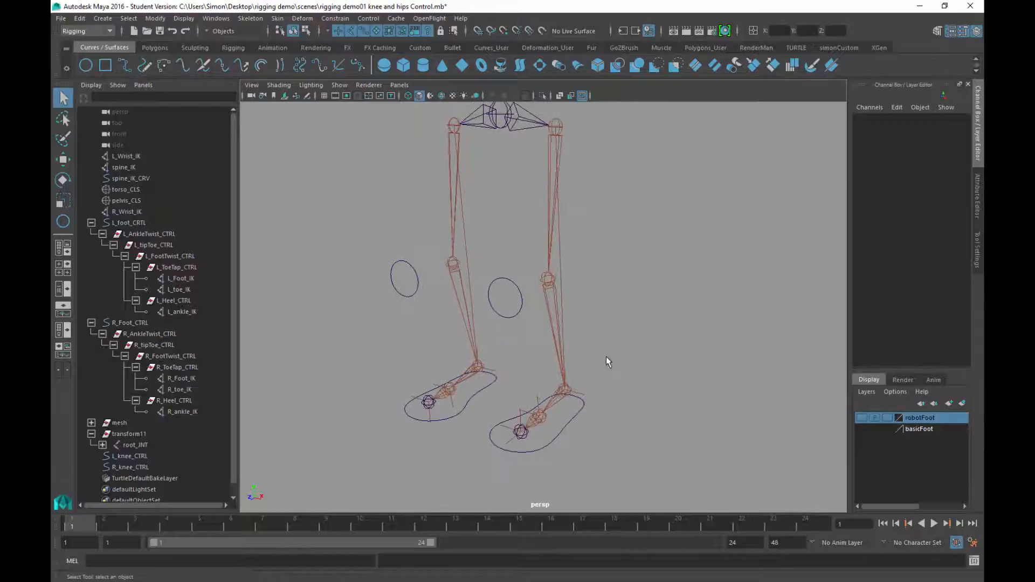
pyautogui.click(584, 394)
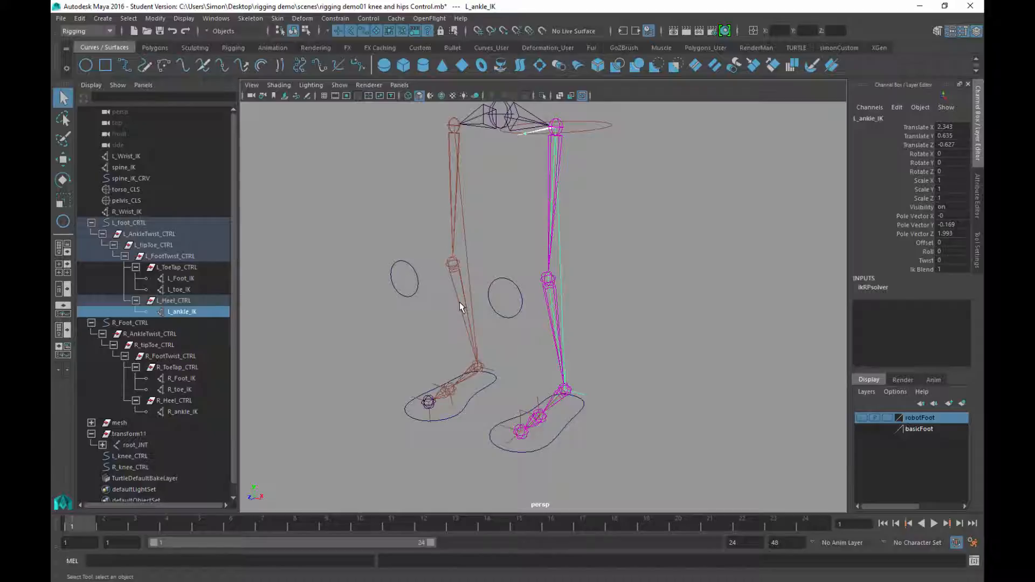
pyautogui.click(636, 397)
pyautogui.keyDown('alt'); pyautogui.moveTo(635, 398); pyautogui.dragTo(580, 307); pyautogui.keyUp('alt')
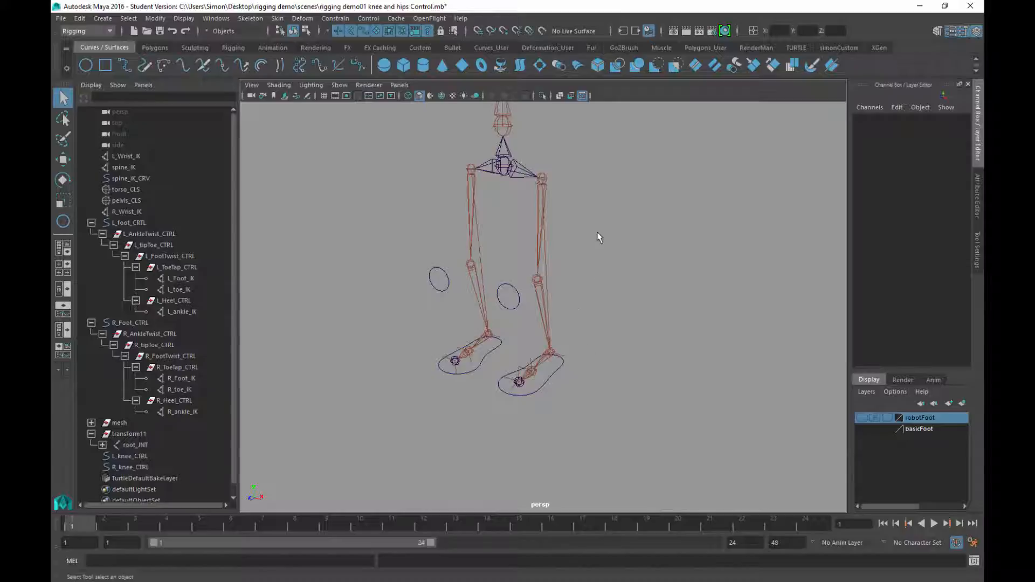
pyautogui.keyDown('alt'); pyautogui.moveTo(597, 233); pyautogui.dragTo(584, 248, button='middle'); pyautogui.keyUp('alt')
pyautogui.keyDown('alt'); pyautogui.moveTo(584, 248); pyautogui.dragTo(594, 246); pyautogui.keyUp('alt')
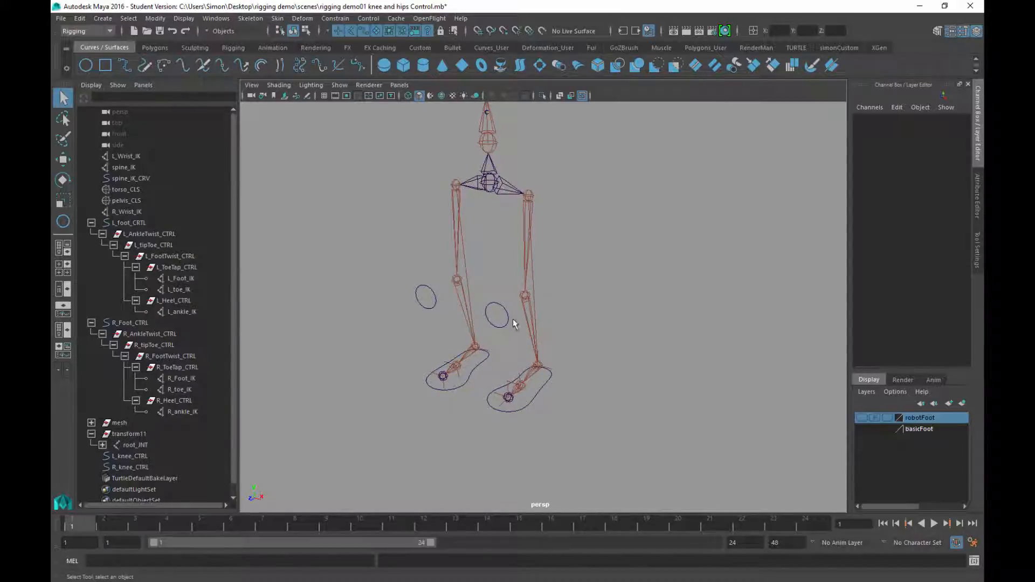
pyautogui.click(497, 302)
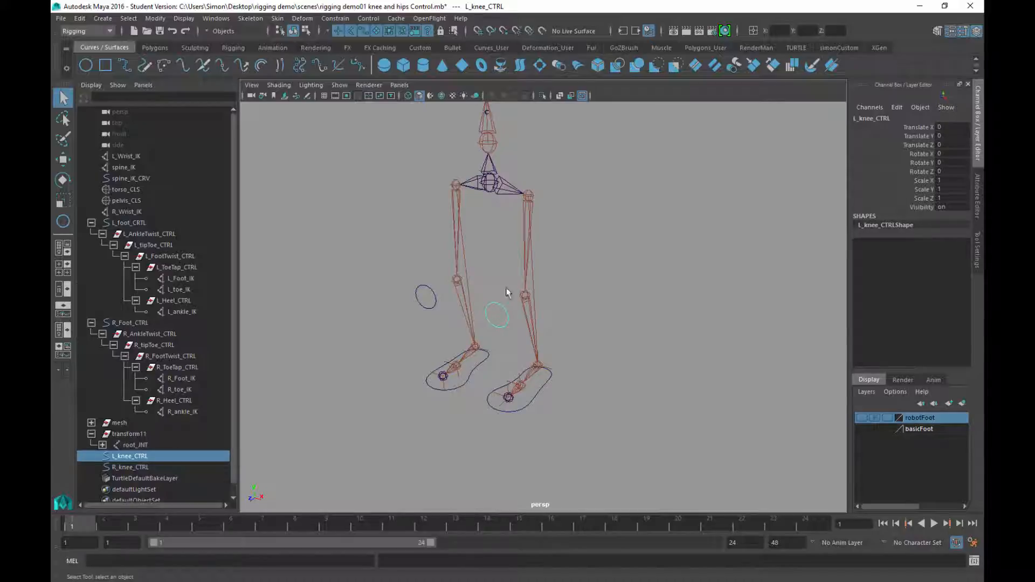
pyautogui.click(564, 276)
pyautogui.keyDown('alt'); pyautogui.moveTo(545, 319); pyautogui.dragTo(559, 300); pyautogui.keyUp('alt')
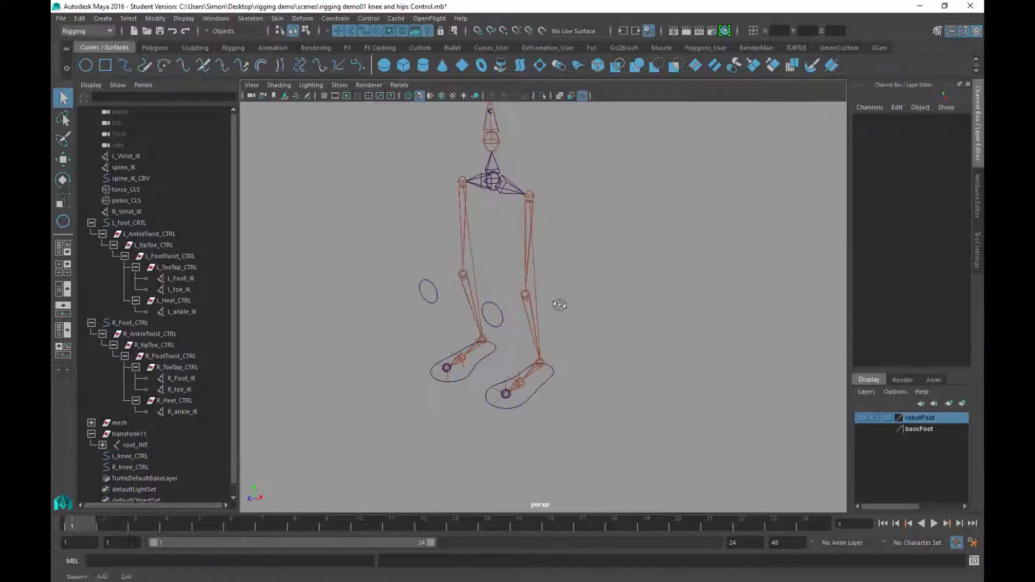
pyautogui.keyDown('alt'); pyautogui.moveTo(558, 371); pyautogui.dragTo(572, 364); pyautogui.keyUp('alt')
pyautogui.click(551, 375)
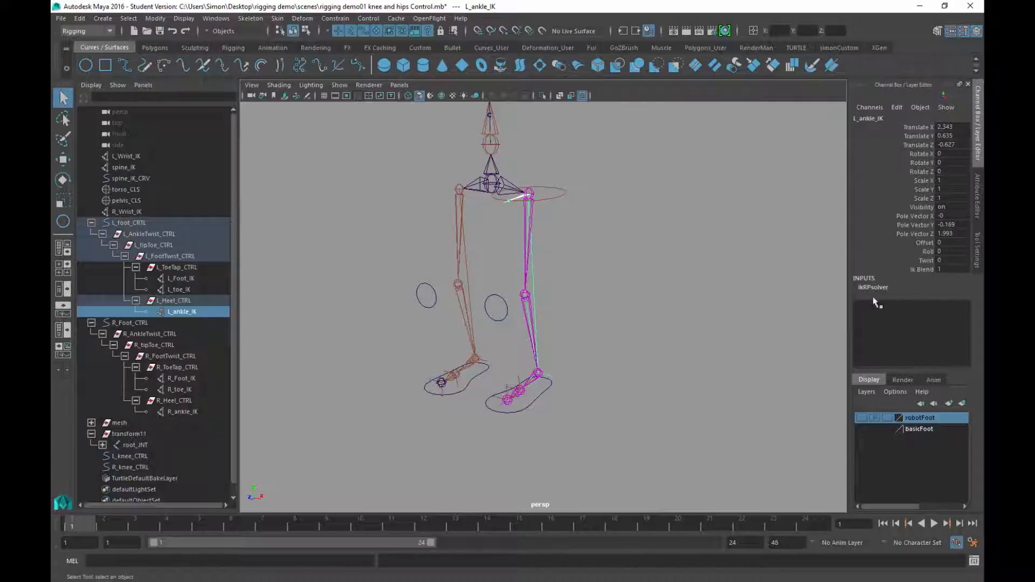
pyautogui.keyDown('alt'); pyautogui.moveTo(636, 312); pyautogui.dragTo(608, 290); pyautogui.keyUp('alt')
pyautogui.keyDown('alt'); pyautogui.moveTo(608, 290); pyautogui.dragTo(623, 333, button='right'); pyautogui.keyUp('alt')
pyautogui.keyDown('alt'); pyautogui.moveTo(622, 333); pyautogui.dragTo(614, 314, button='middle'); pyautogui.keyUp('alt')
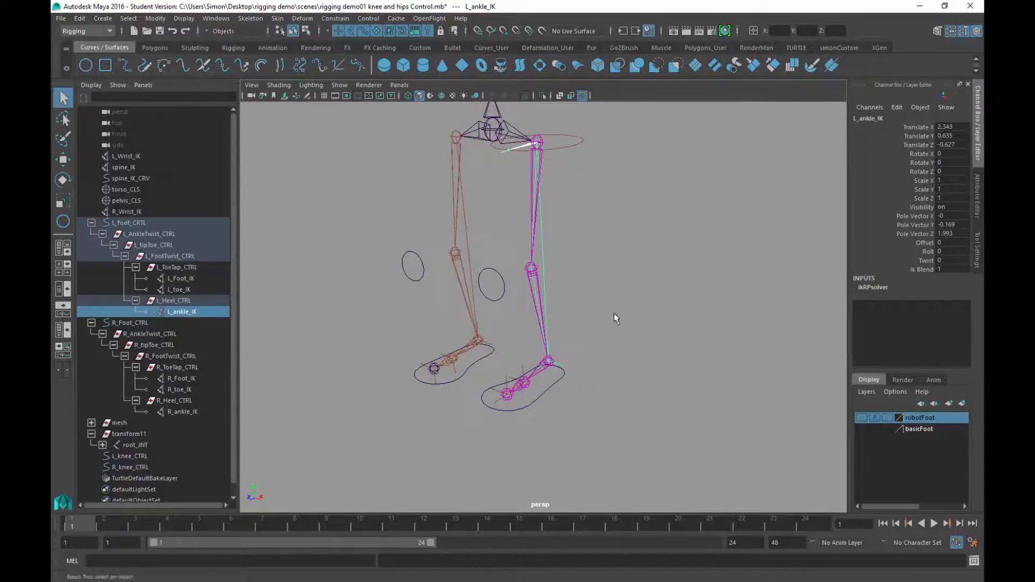
pyautogui.keyDown('alt'); pyautogui.moveTo(609, 303); pyautogui.dragTo(612, 325, button='right'); pyautogui.keyUp('alt')
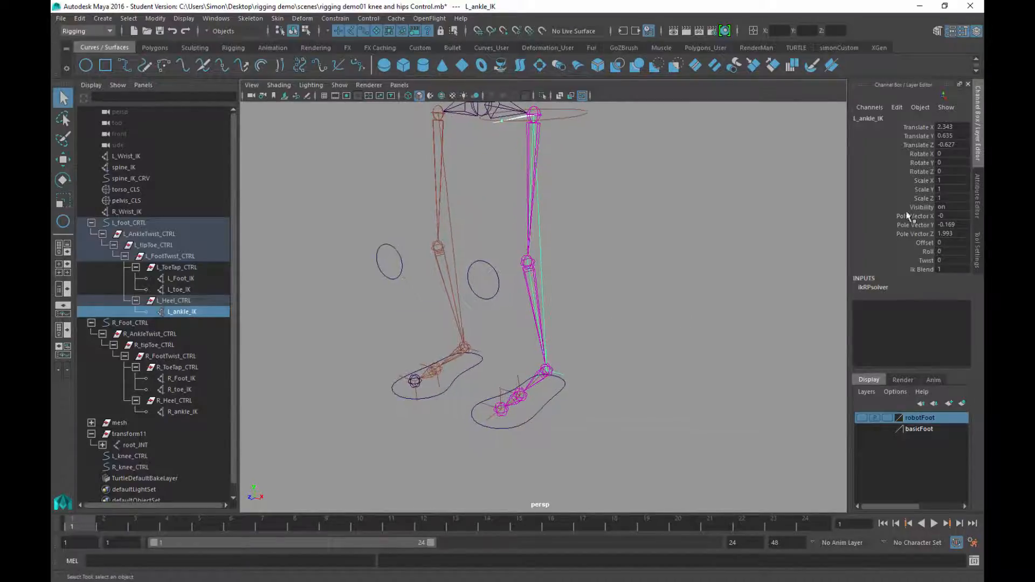
pyautogui.keyDown('alt'); pyautogui.moveTo(636, 317); pyautogui.dragTo(559, 314); pyautogui.keyUp('alt')
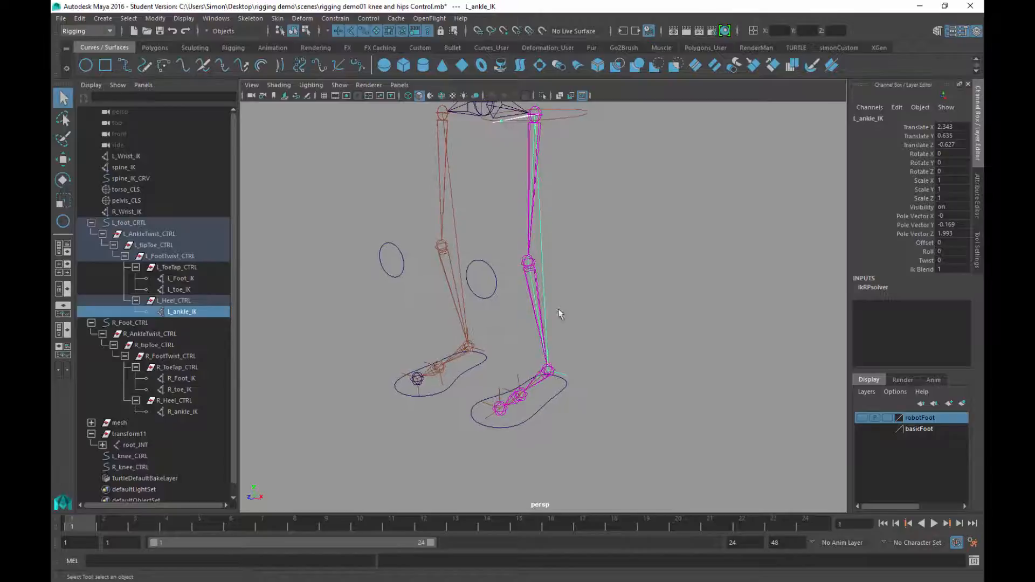
pyautogui.keyDown('alt'); pyautogui.moveTo(629, 347); pyautogui.dragTo(596, 320); pyautogui.keyUp('alt')
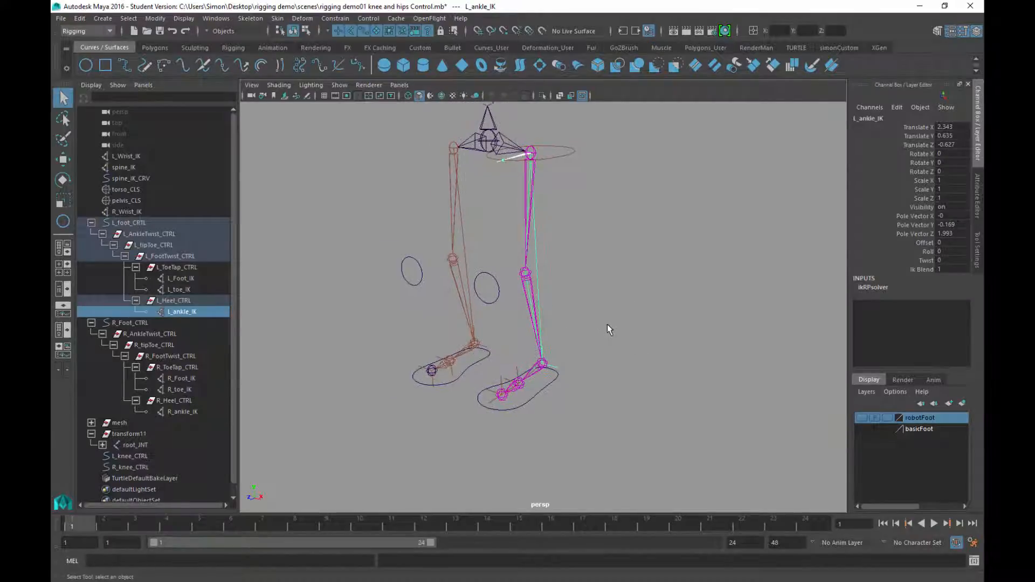
pyautogui.moveTo(486, 263); pyautogui.dragTo(518, 340)
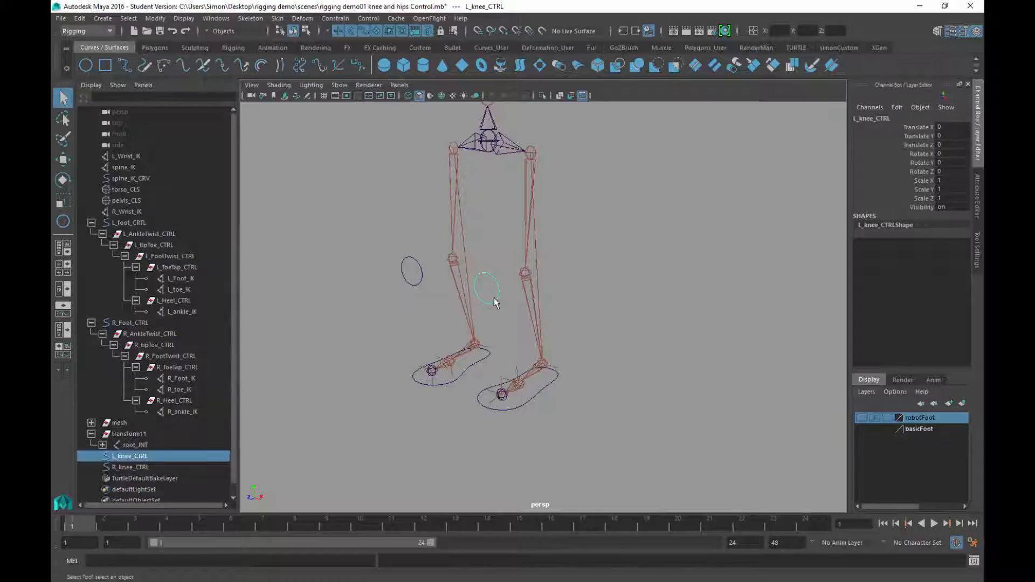
pyautogui.moveTo(568, 394)
pyautogui.keyDown('alt'); pyautogui.mouseDown()
pyautogui.moveTo(596, 358)
pyautogui.moveTo(573, 374)
pyautogui.mouseUp(); pyautogui.keyUp('alt')
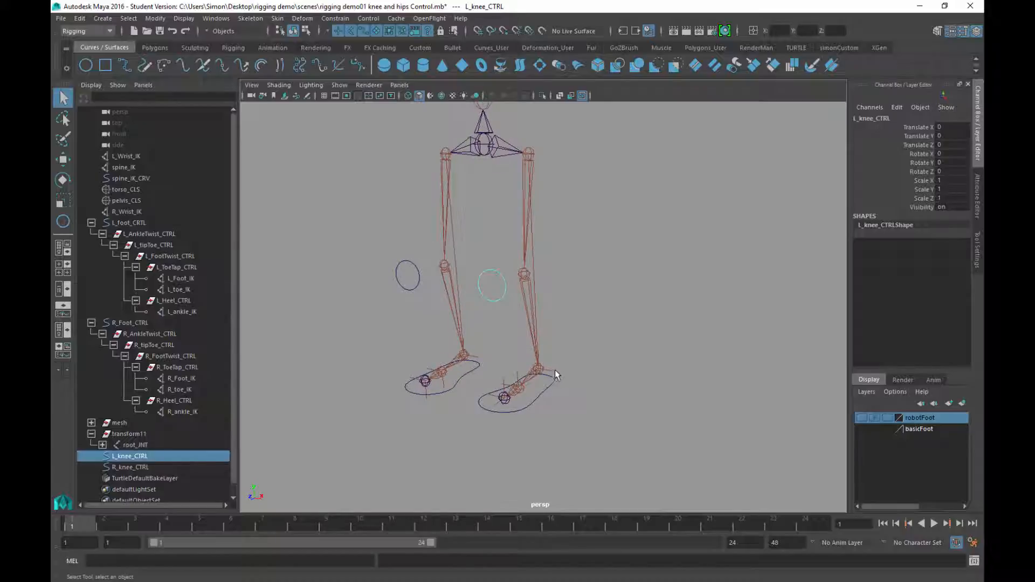
# In the Animation menu set, pole-vector constrain L_ankle_IK to L_knee_CTRL
pyautogui.click(551, 370)
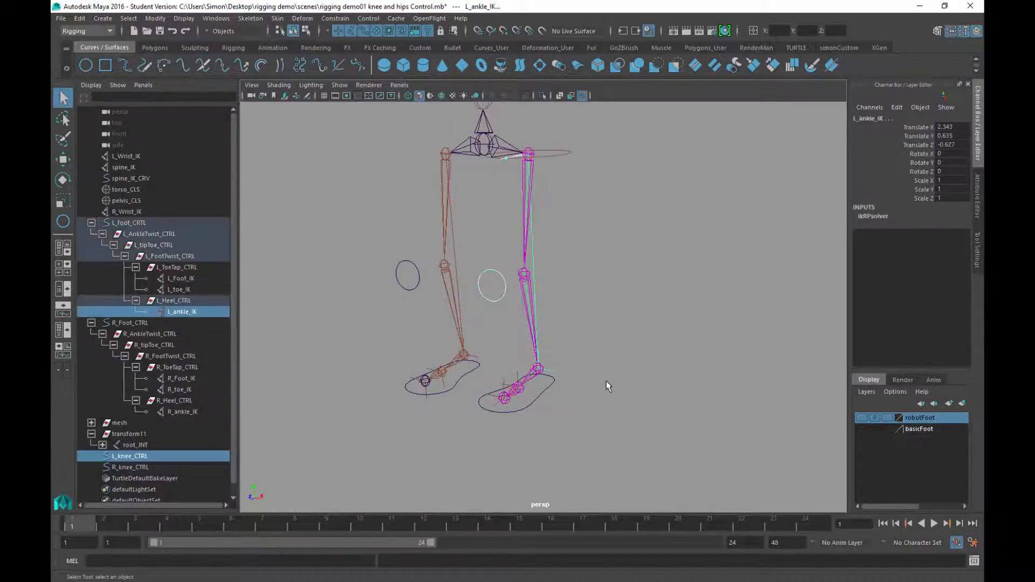
pyautogui.keyDown('alt'); pyautogui.moveTo(654, 332); pyautogui.dragTo(646, 330); pyautogui.keyUp('alt')
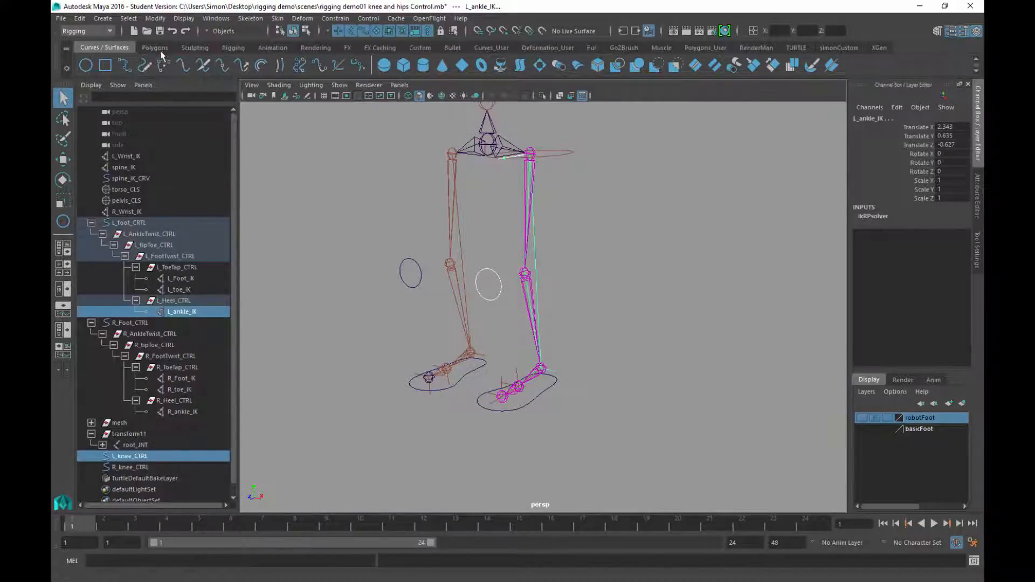
pyautogui.click(274, 48)
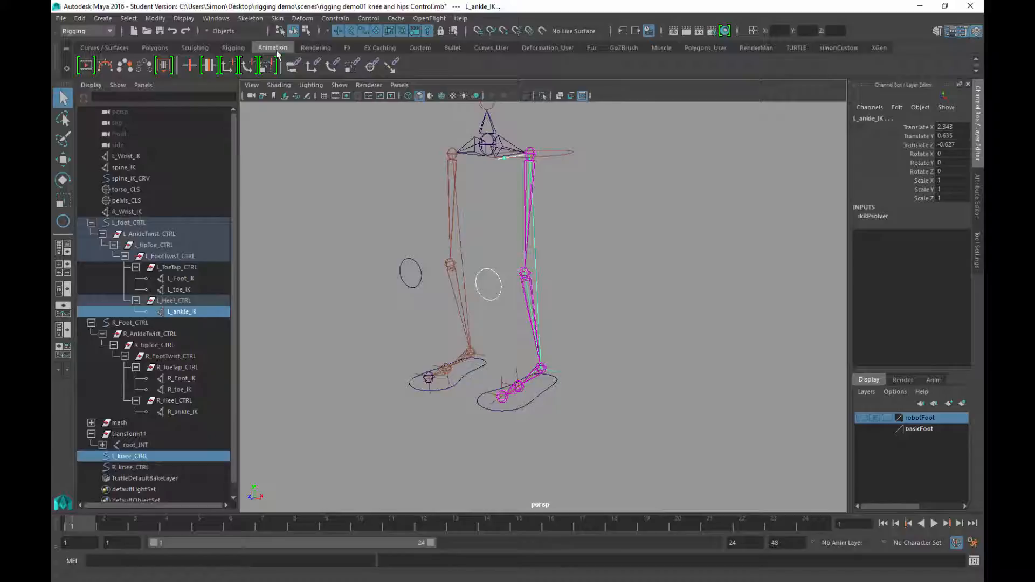
pyautogui.click(78, 32)
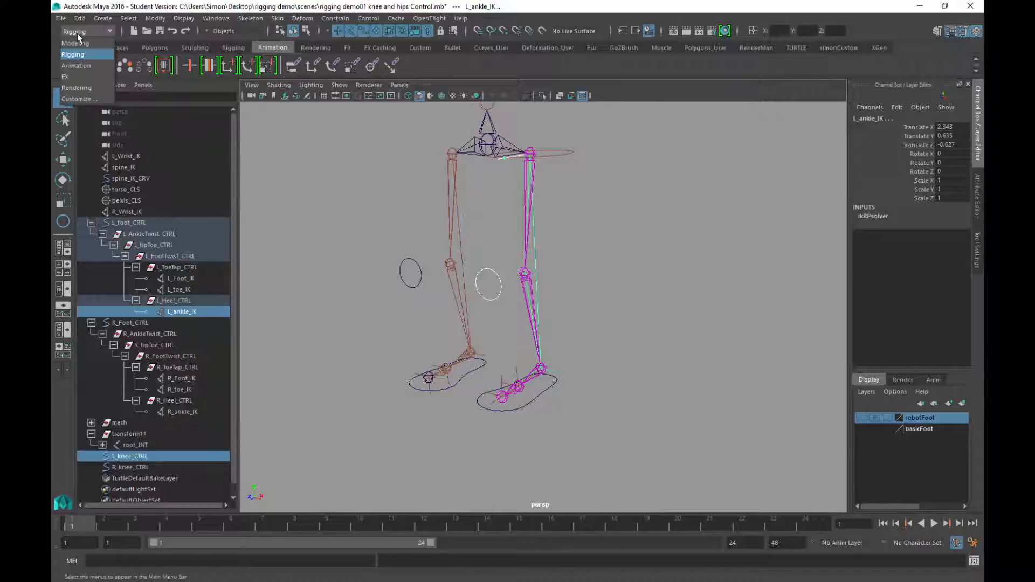
pyautogui.click(85, 65)
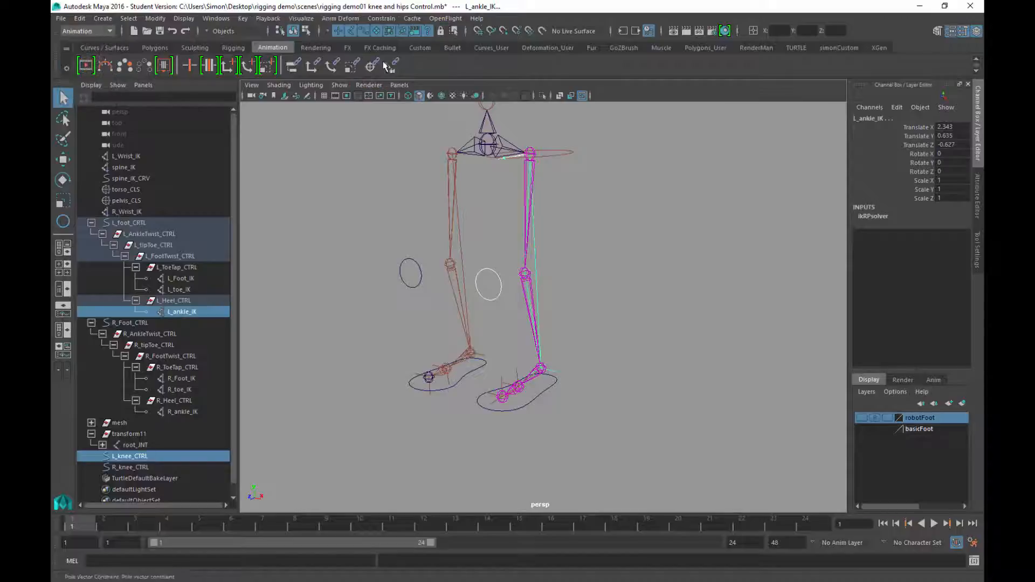
pyautogui.click(382, 18)
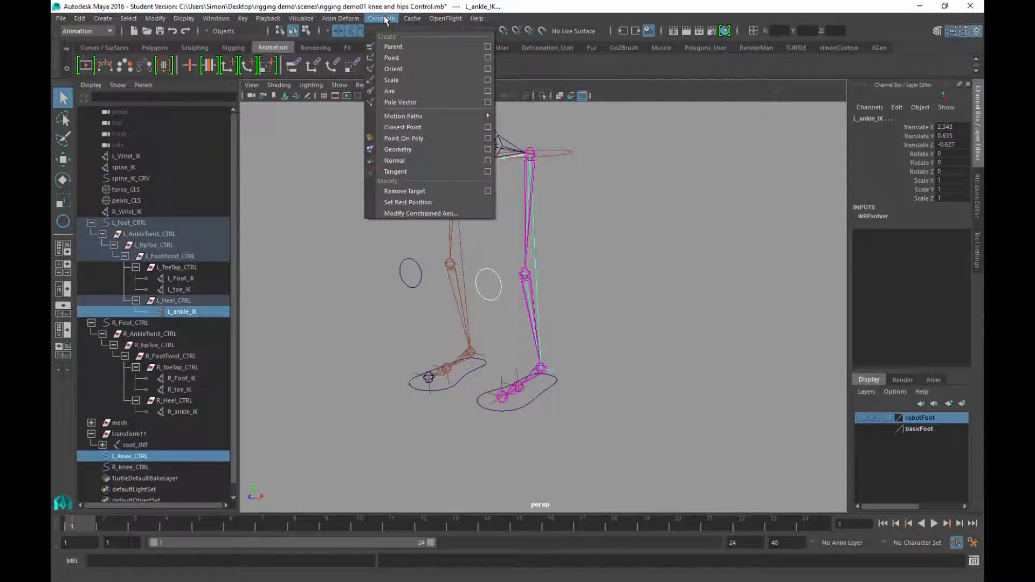
pyautogui.click(407, 101)
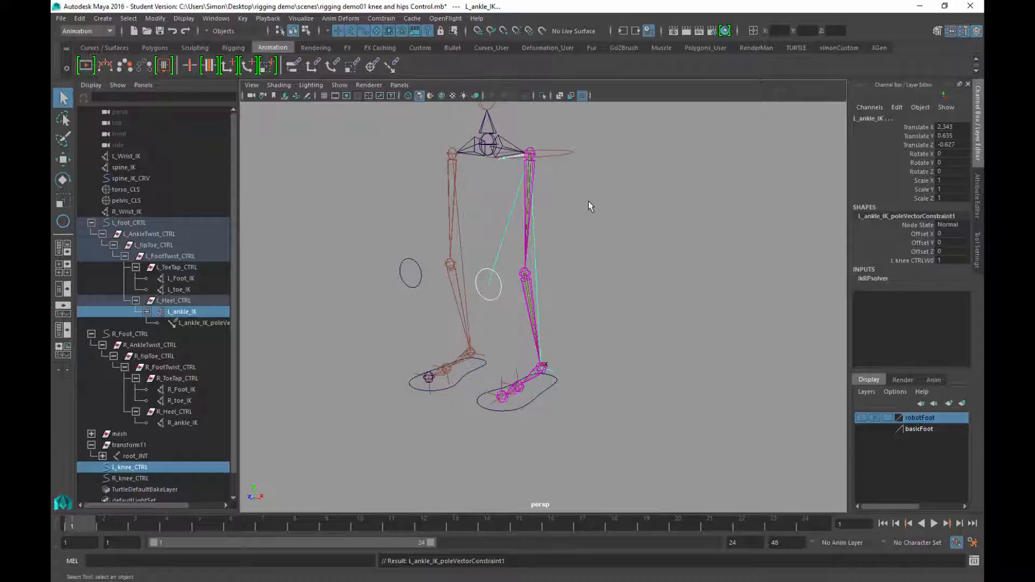
pyautogui.keyDown('alt'); pyautogui.moveTo(589, 205); pyautogui.dragTo(583, 204); pyautogui.keyUp('alt')
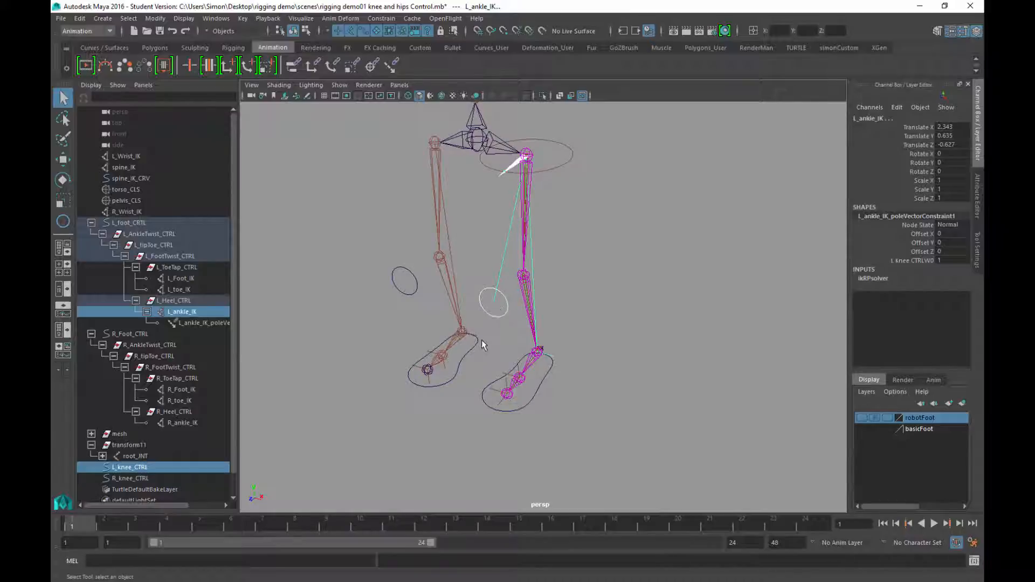
# Pole-vector constrain R_ankle_IK to R_knee_CTRL by repeating the command with G
pyautogui.click(402, 284)
pyautogui.moveTo(471, 341)
pyautogui.keyDown('alt'); pyautogui.mouseDown()
pyautogui.moveTo(483, 351)
pyautogui.moveTo(491, 336)
pyautogui.mouseUp(); pyautogui.keyUp('alt')
pyautogui.keyDown('shift'); pyautogui.click(466, 376); pyautogui.keyUp('shift')
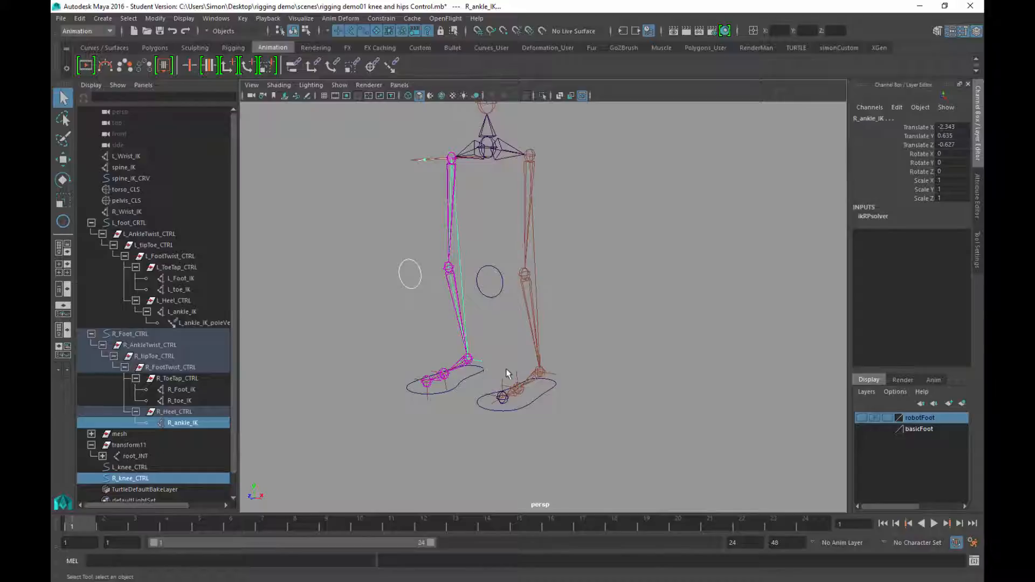
pyautogui.press('g')
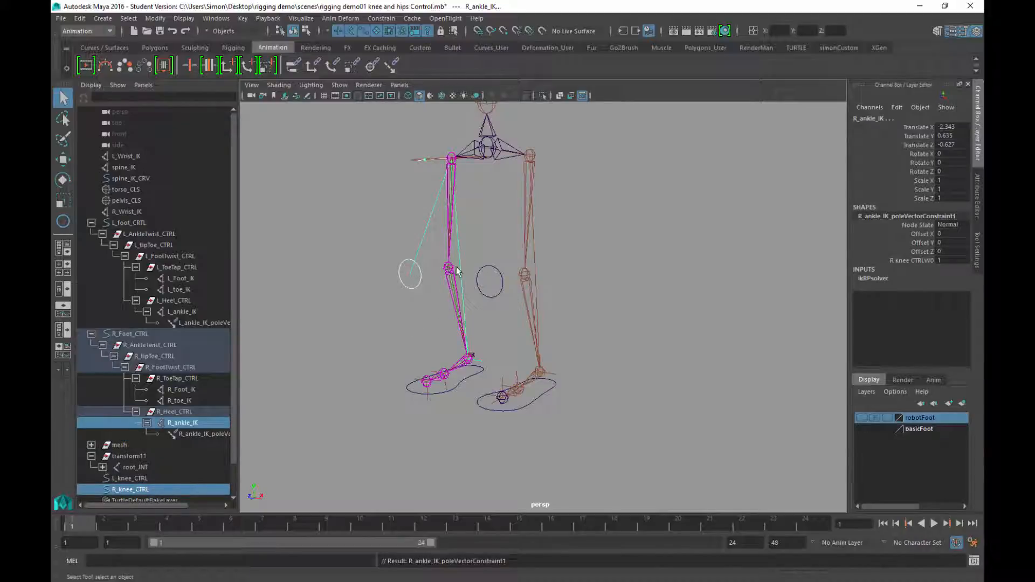
pyautogui.keyDown('alt'); pyautogui.moveTo(535, 373); pyautogui.dragTo(555, 312); pyautogui.keyUp('alt')
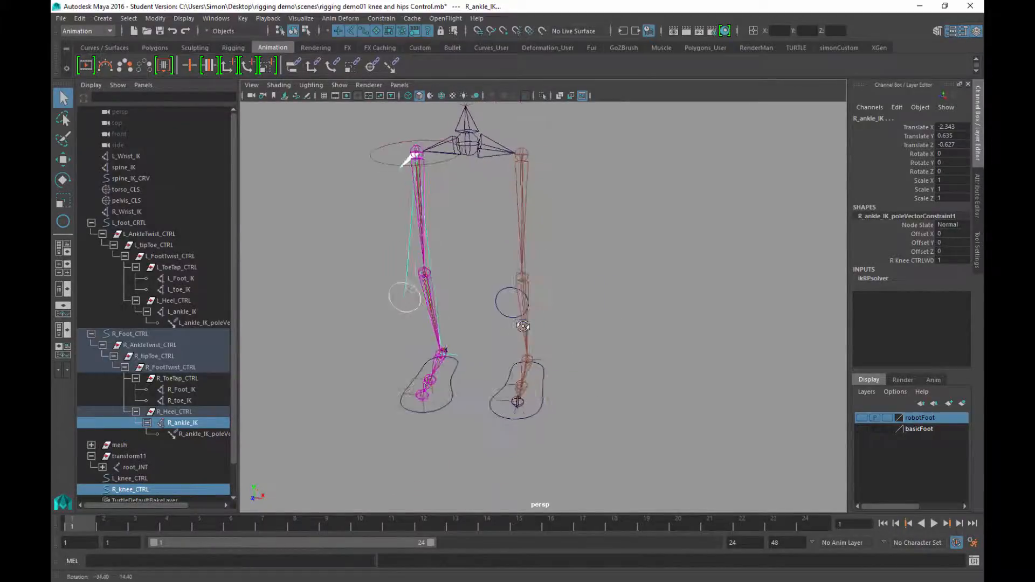
# Clear the selection and select the left knee control L_knee_CTRL
pyautogui.click(619, 281)
pyautogui.keyDown('alt'); pyautogui.moveTo(619, 280); pyautogui.dragTo(603, 286); pyautogui.keyUp('alt')
pyautogui.click(499, 310)
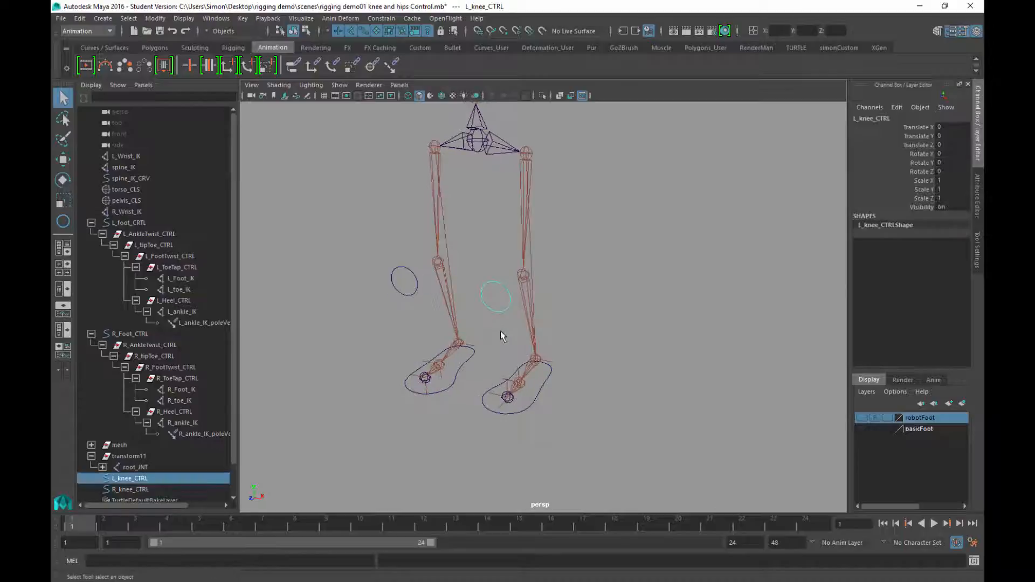
# Test-move L_knee_CTRL sideways, then return it to Translate X 0
pyautogui.press('w')
pyautogui.keyDown('alt'); pyautogui.moveTo(509, 338); pyautogui.dragTo(625, 312); pyautogui.keyUp('alt')
pyautogui.hotkey('ctrl', 'z')
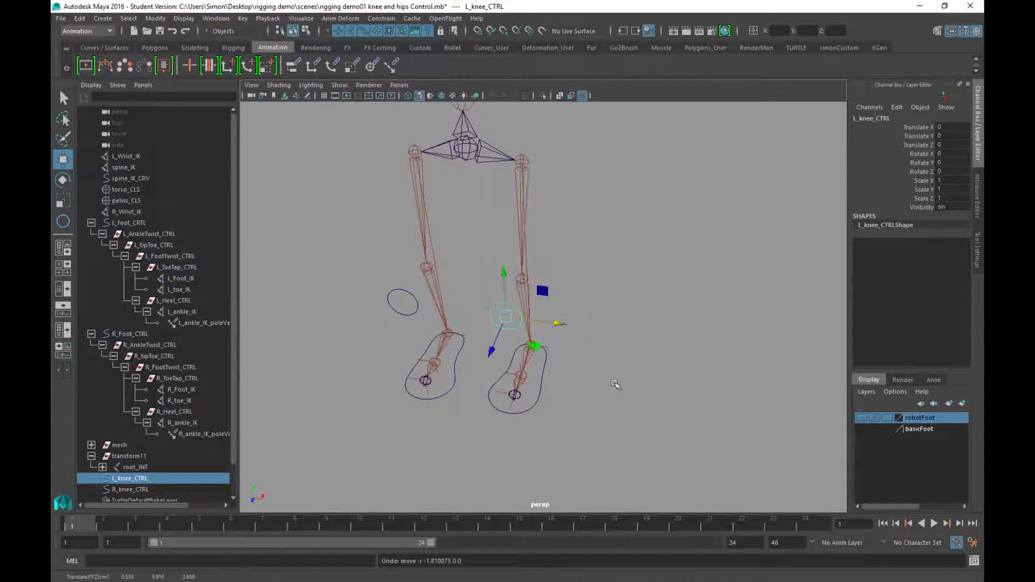
pyautogui.keyDown('alt'); pyautogui.moveTo(616, 385); pyautogui.dragTo(532, 342); pyautogui.keyUp('alt')
pyautogui.click(596, 362)
# Test-move the left foot control to check the knee bend, then undo it
pyautogui.press('q')
pyautogui.keyDown('alt'); pyautogui.moveTo(596, 363); pyautogui.dragTo(496, 369); pyautogui.keyUp('alt')
pyautogui.keyDown('alt'); pyautogui.moveTo(495, 369); pyautogui.dragTo(564, 378, button='right'); pyautogui.keyUp('alt')
pyautogui.keyDown('alt'); pyautogui.moveTo(564, 377); pyautogui.dragTo(550, 368, button='middle'); pyautogui.keyUp('alt')
pyautogui.keyDown('alt'); pyautogui.moveTo(554, 397); pyautogui.dragTo(502, 388, button='right'); pyautogui.keyUp('alt')
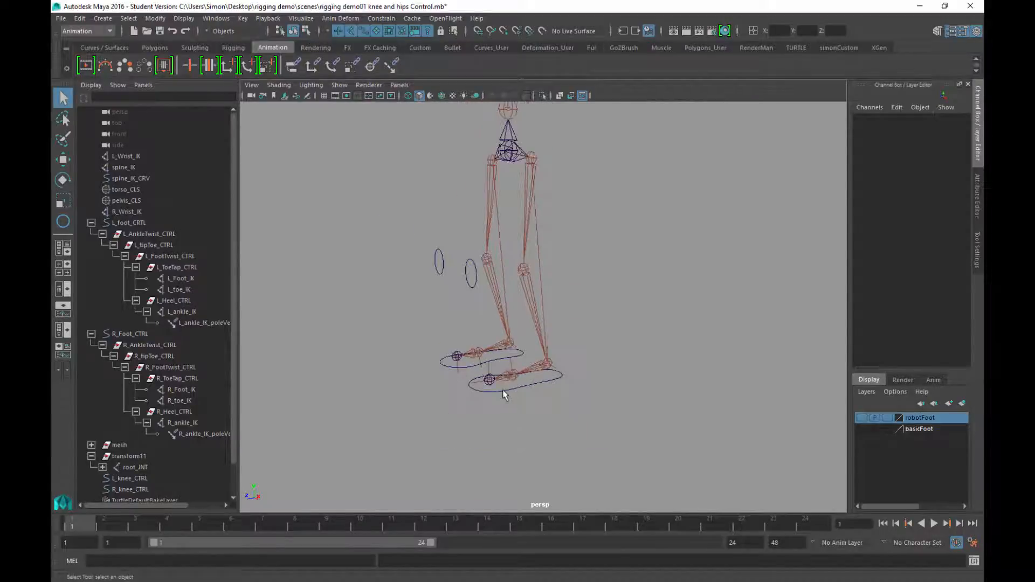
pyautogui.moveTo(480, 414); pyautogui.dragTo(497, 388)
pyautogui.press('w')
pyautogui.keyDown('alt'); pyautogui.moveTo(543, 419); pyautogui.dragTo(527, 408); pyautogui.keyUp('alt')
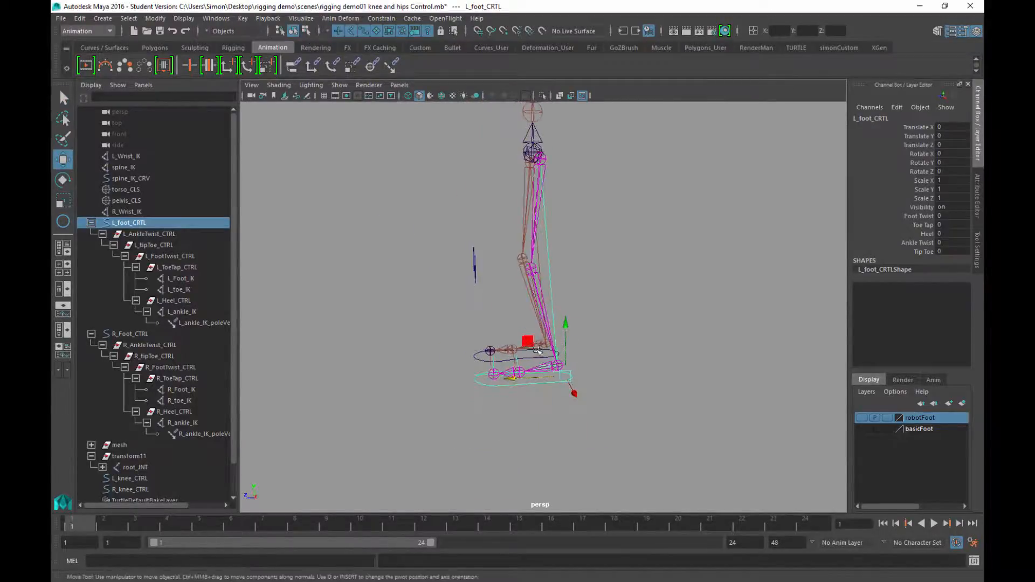
pyautogui.moveTo(532, 344); pyautogui.dragTo(462, 292)
pyautogui.hotkey('ctrl', 'z')
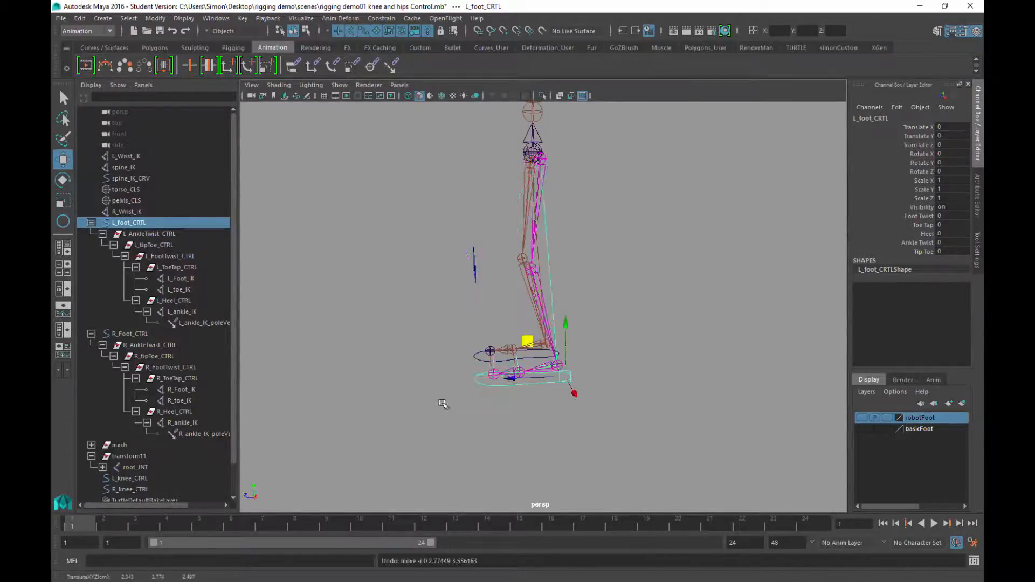
pyautogui.keyDown('alt'); pyautogui.moveTo(446, 404); pyautogui.dragTo(479, 387); pyautogui.keyUp('alt')
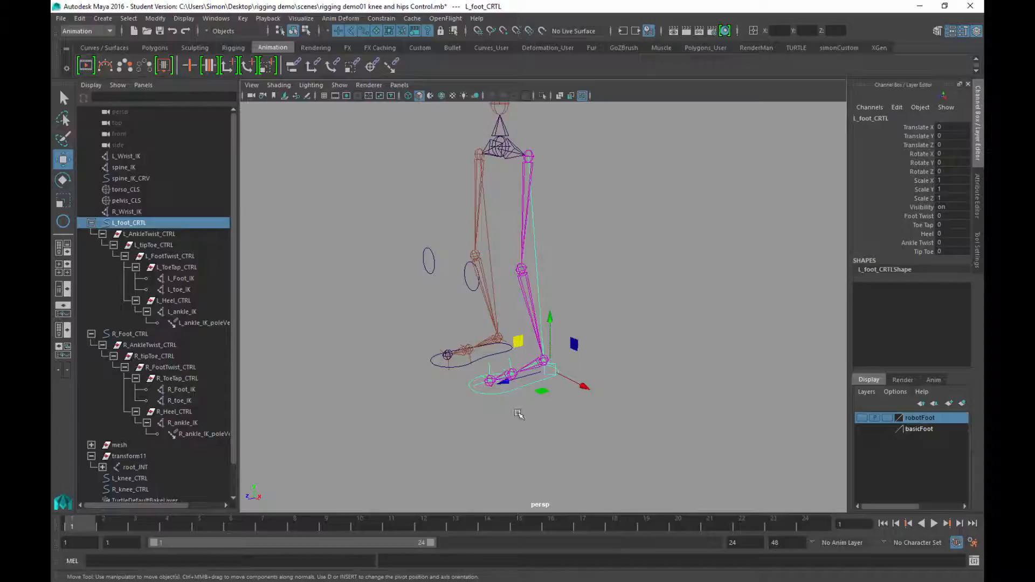
pyautogui.keyDown('alt'); pyautogui.moveTo(518, 414); pyautogui.dragTo(628, 410); pyautogui.keyUp('alt')
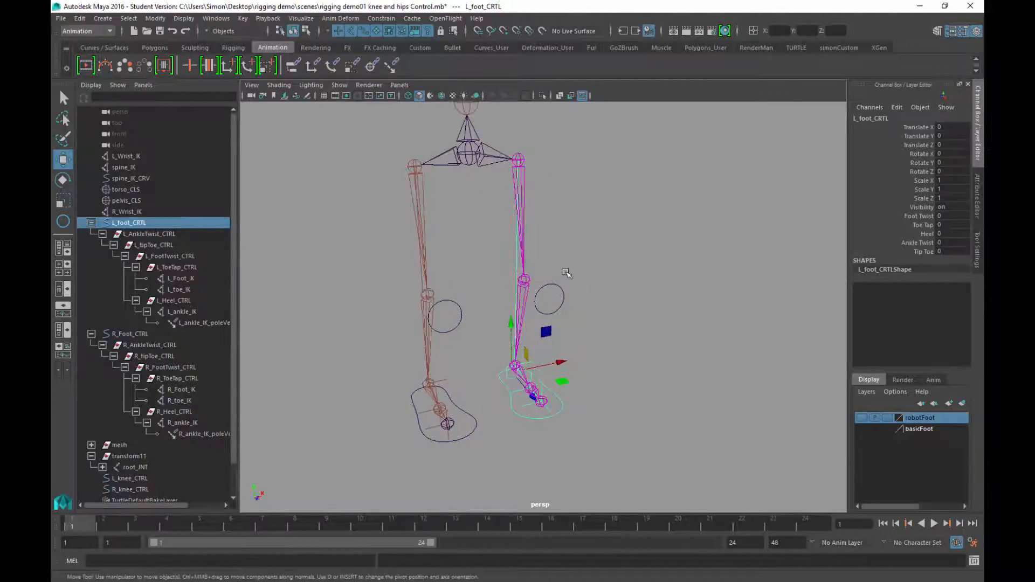
# Parent L_knee_CTRL under L_foot_CRTL using Edit > Parent
pyautogui.click(553, 300)
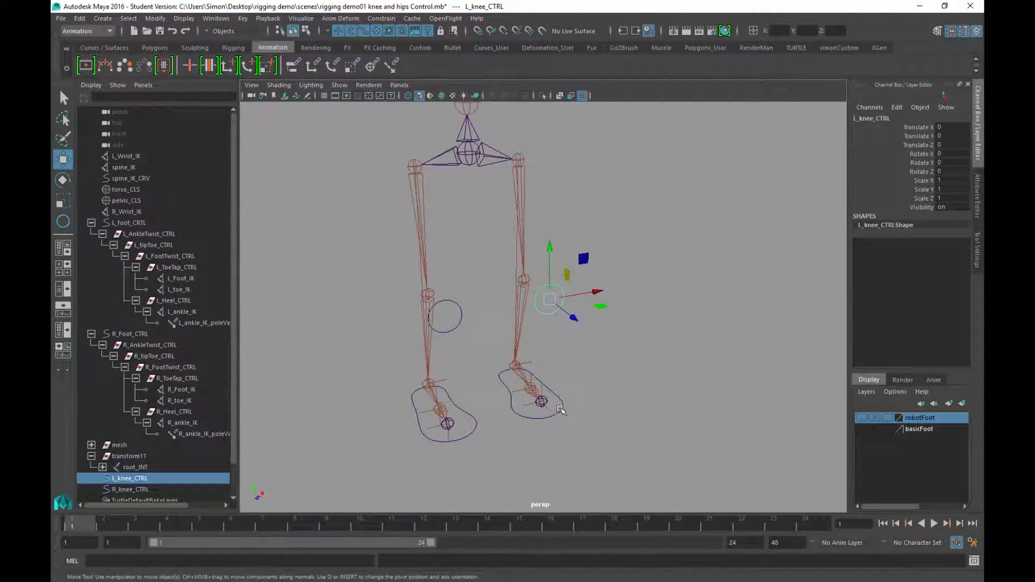
pyautogui.keyDown('shift'); pyautogui.click(563, 409); pyautogui.keyUp('shift')
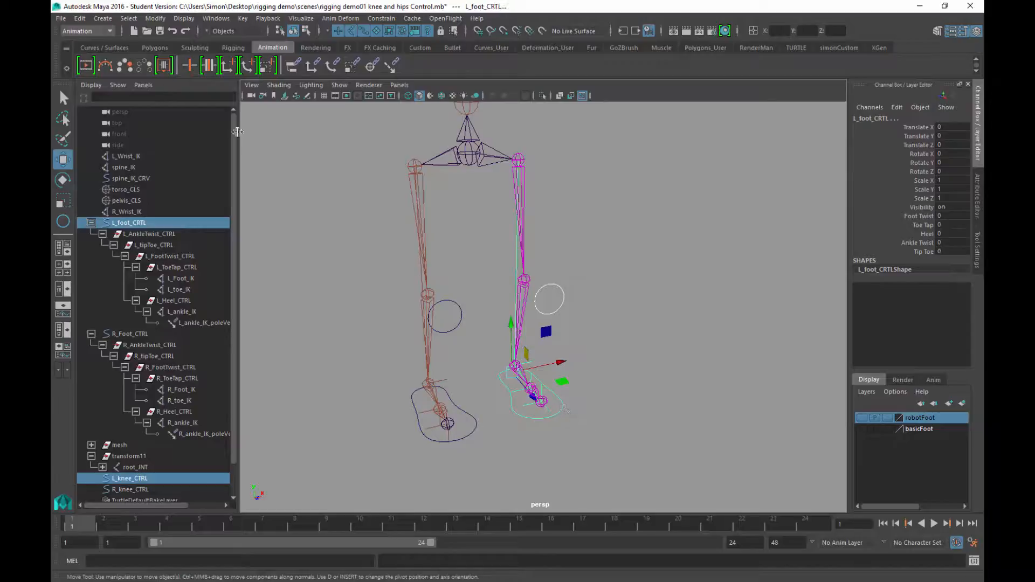
pyautogui.click(80, 18)
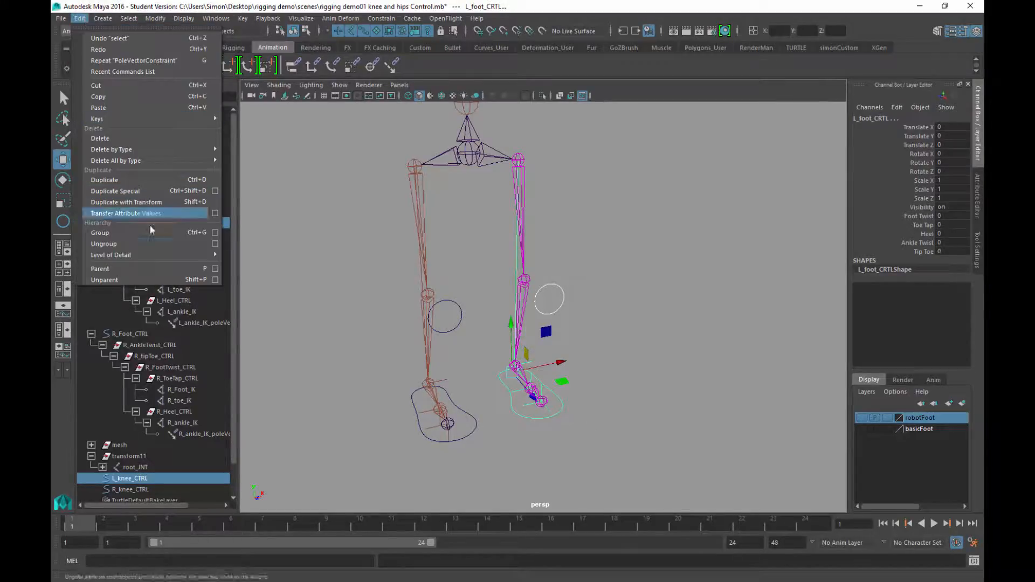
pyautogui.click(131, 269)
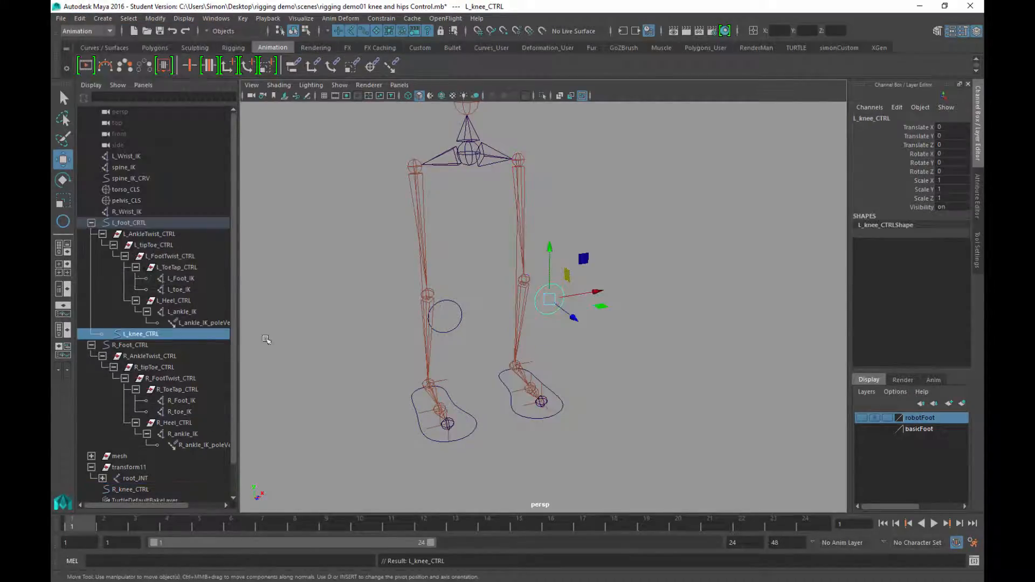
# Reselect the left knee and foot controls to check the new hierarchy
pyautogui.click(617, 361)
pyautogui.click(559, 288)
pyautogui.click(563, 409)
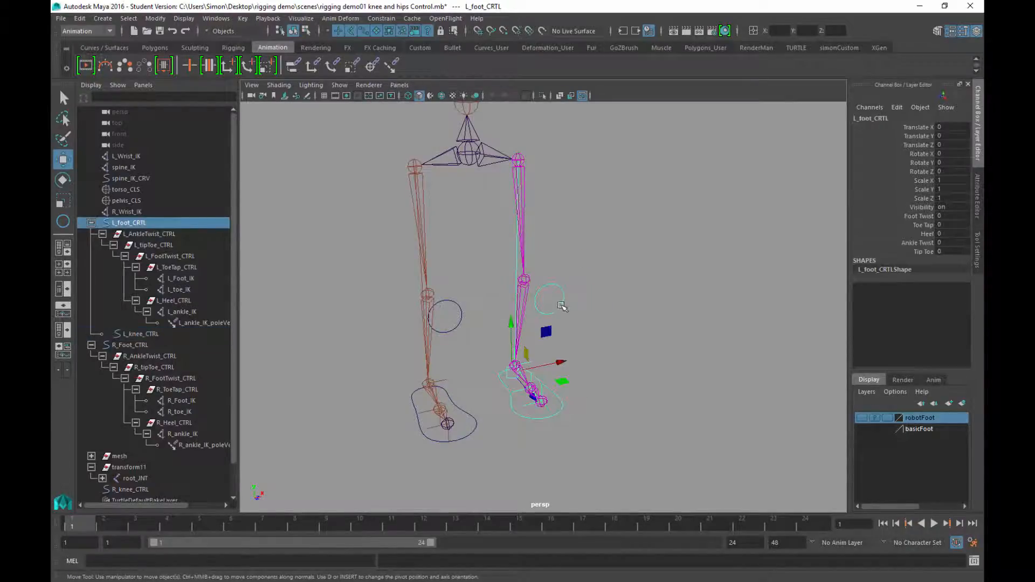
pyautogui.click(561, 305)
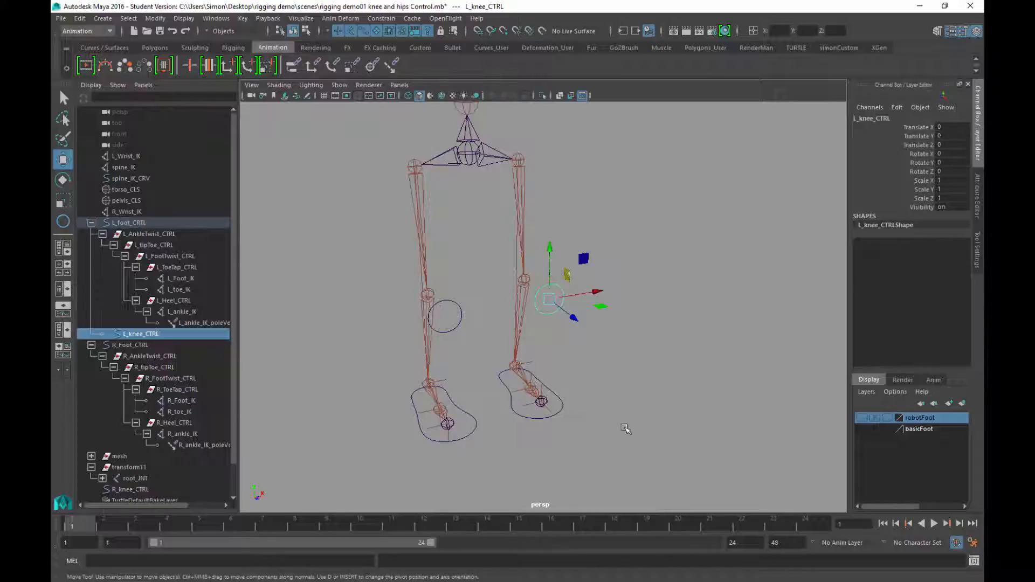
pyautogui.click(563, 410)
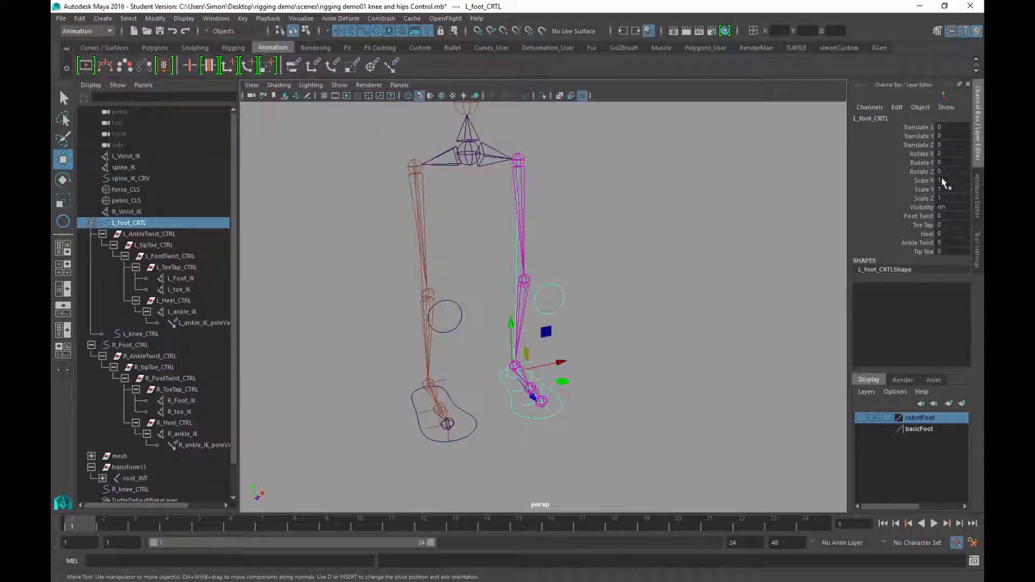
pyautogui.click(629, 420)
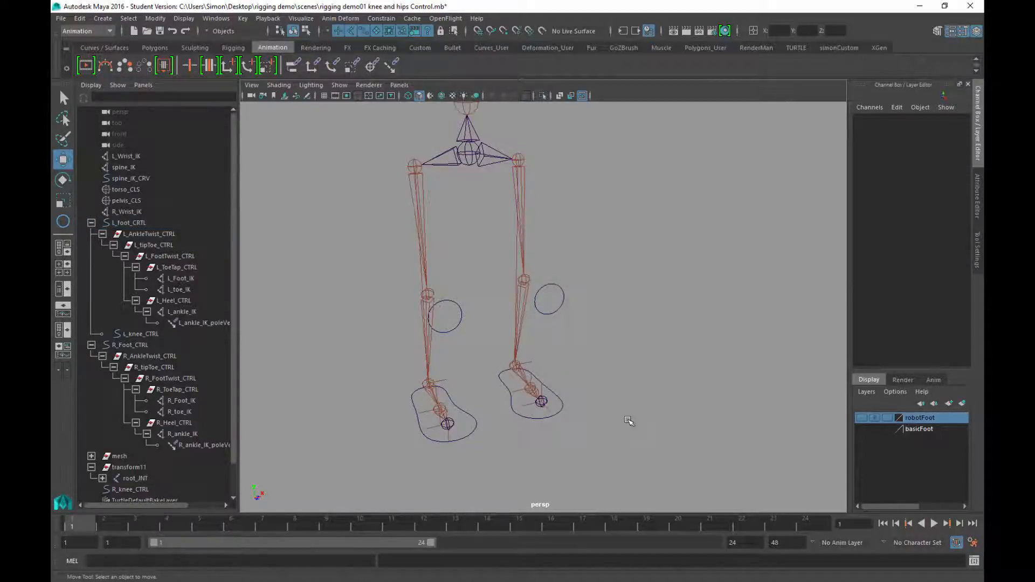
# Parent R_knee_CTRL under R_Foot_CTRL with the P key
pyautogui.click(459, 317)
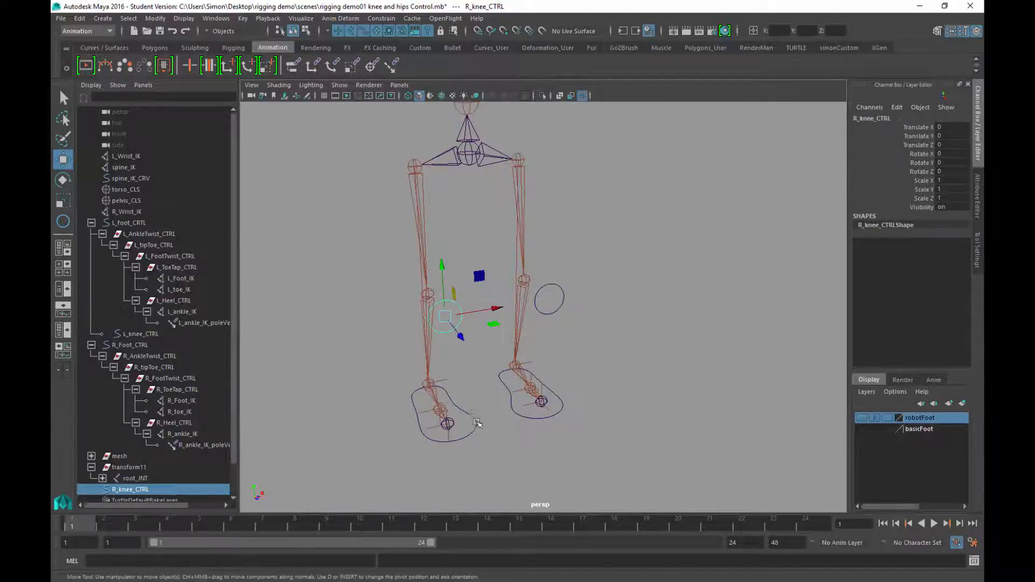
pyautogui.keyDown('shift'); pyautogui.click(476, 423); pyautogui.keyUp('shift')
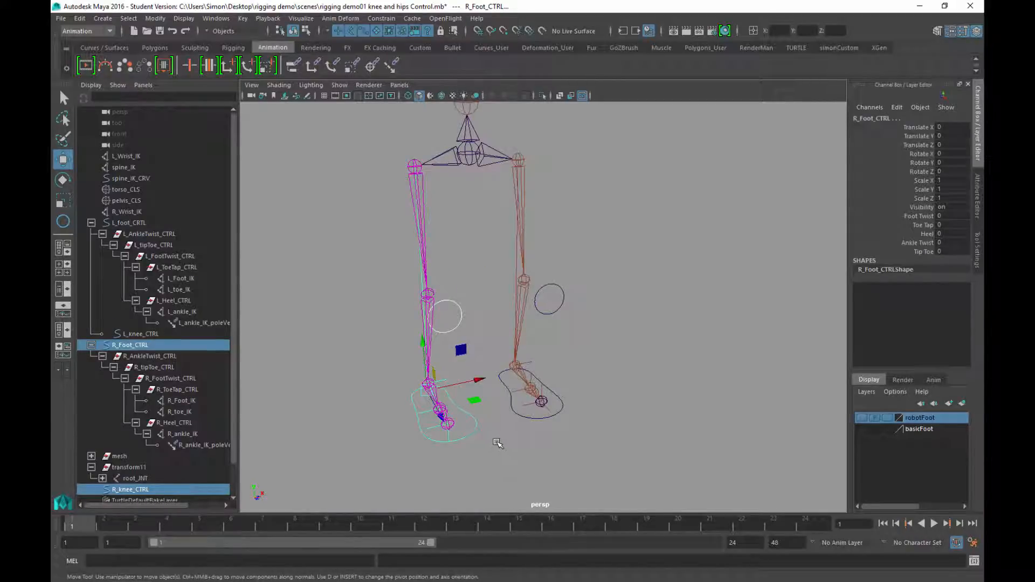
pyautogui.press('p')
pyautogui.click(607, 371)
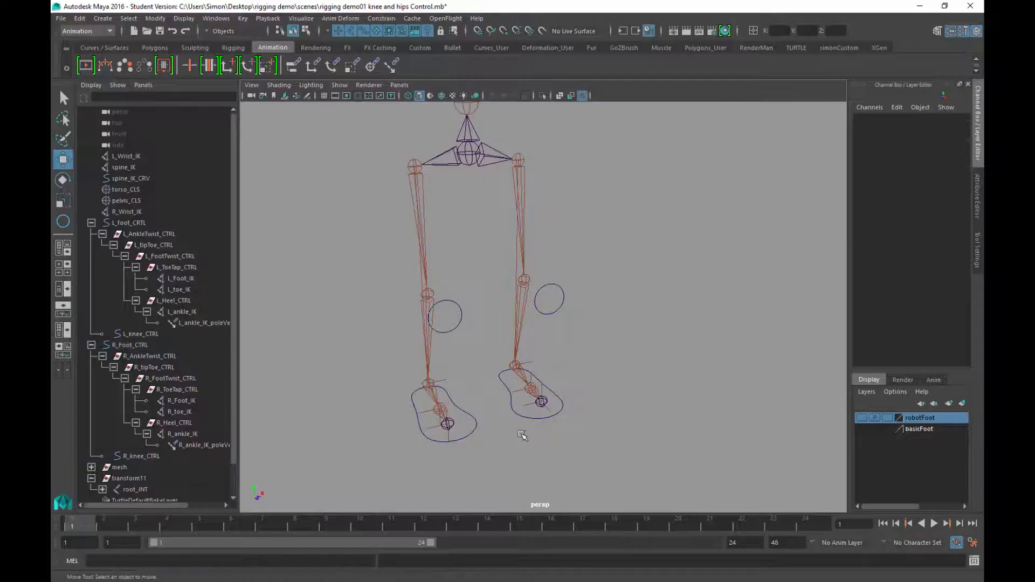
pyautogui.keyDown('alt'); pyautogui.moveTo(562, 420); pyautogui.dragTo(438, 423); pyautogui.keyUp('alt')
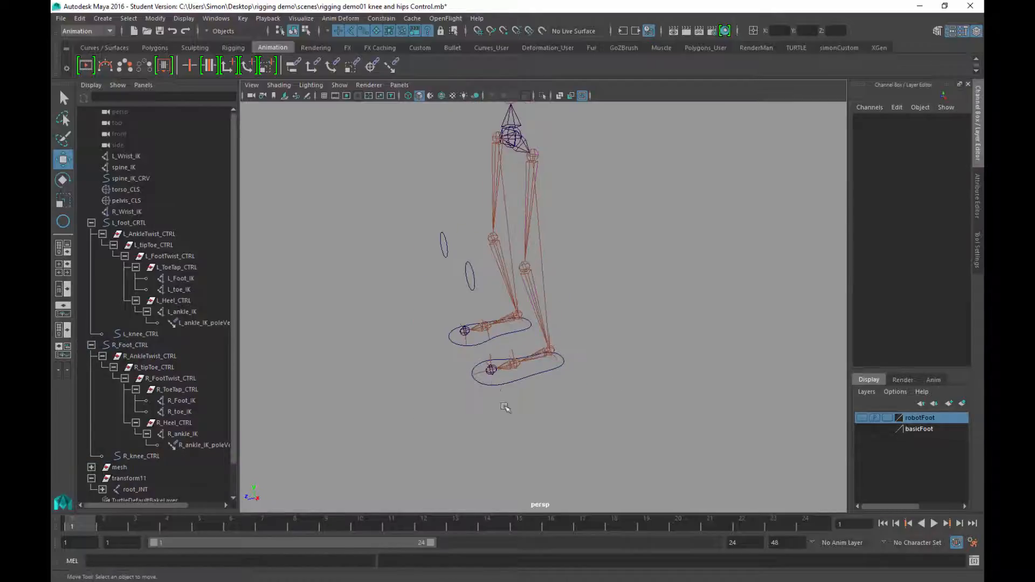
pyautogui.click(500, 384)
pyautogui.keyDown('alt'); pyautogui.moveTo(516, 431); pyautogui.dragTo(494, 411); pyautogui.keyUp('alt')
pyautogui.moveTo(528, 340); pyautogui.dragTo(545, 320)
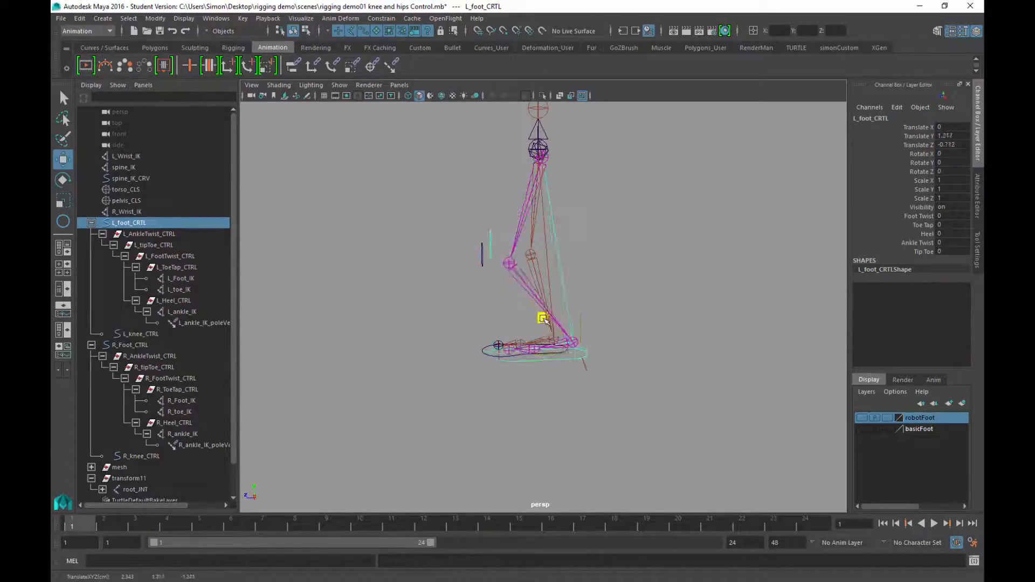
pyautogui.hotkey('ctrl', 'z')
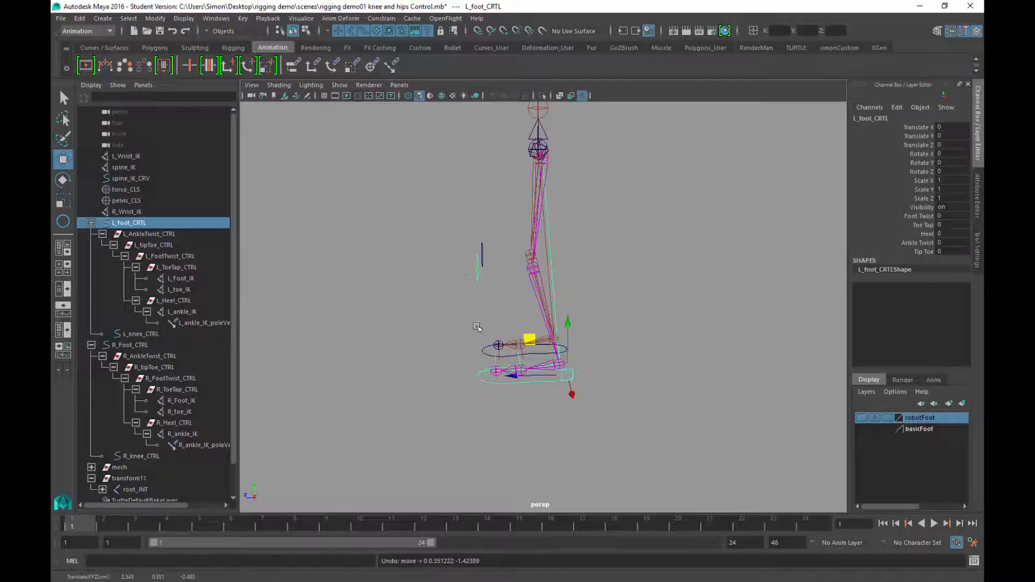
pyautogui.moveTo(549, 429)
pyautogui.keyDown('alt'); pyautogui.mouseDown()
pyautogui.moveTo(571, 430)
pyautogui.moveTo(552, 427)
pyautogui.mouseUp(); pyautogui.keyUp('alt')
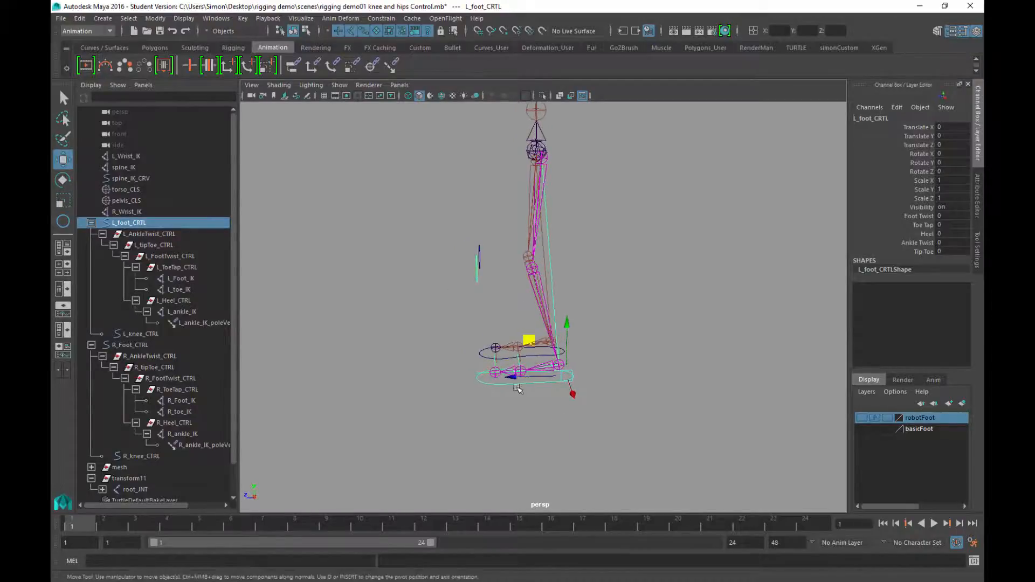
pyautogui.moveTo(533, 343); pyautogui.dragTo(640, 249)
pyautogui.press('e')
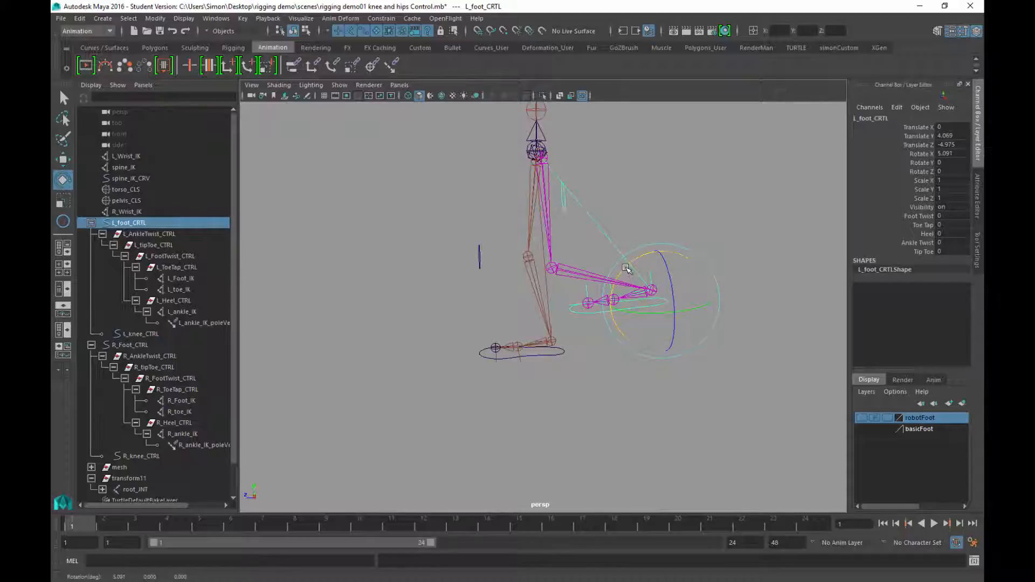
pyautogui.moveTo(625, 268); pyautogui.dragTo(627, 269)
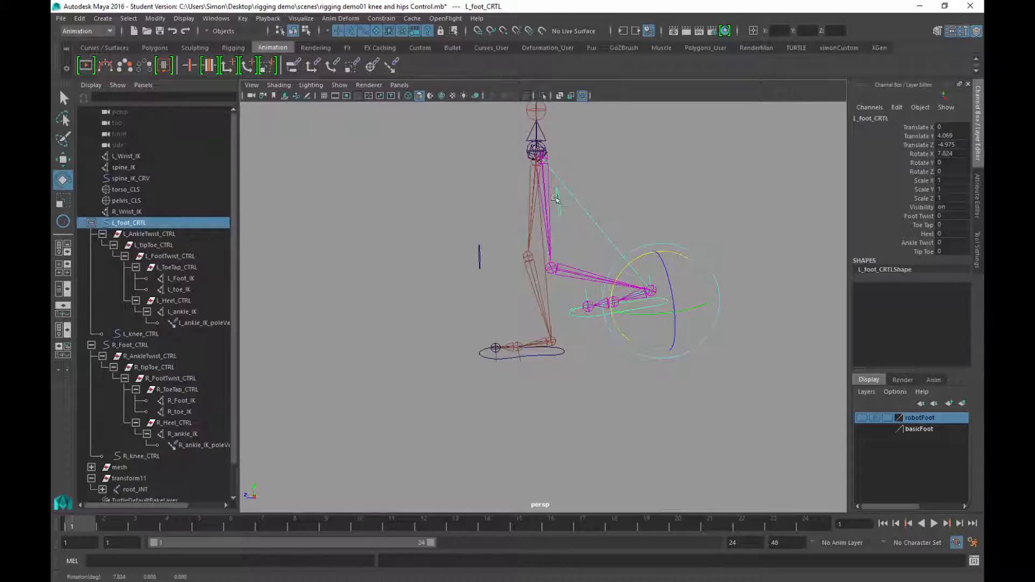
pyautogui.hotkey('ctrl', 'z')
pyautogui.hotkey('ctrl', 'z')
pyautogui.hotkey('ctrl', 'z')
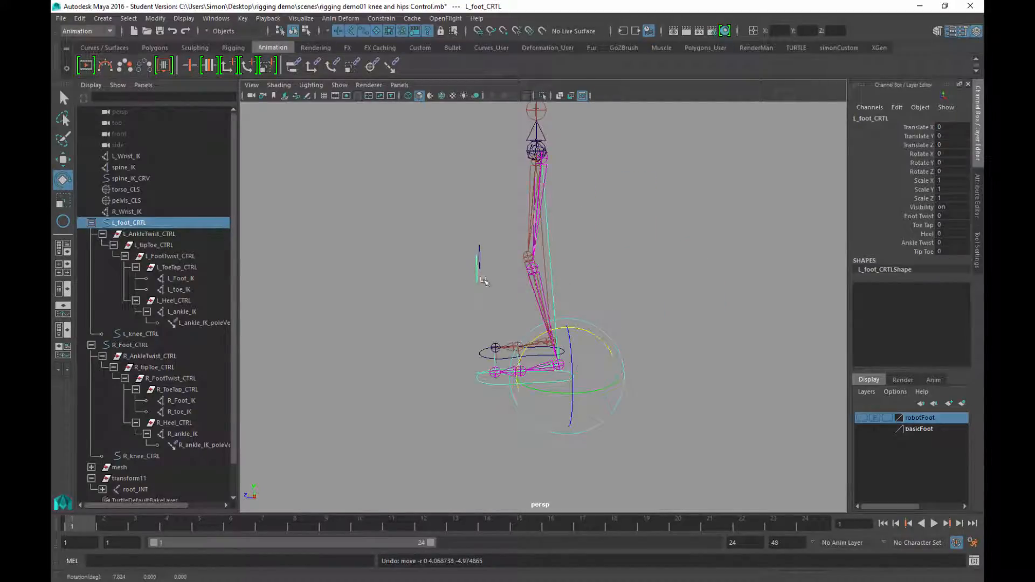
pyautogui.keyDown('alt'); pyautogui.moveTo(482, 279); pyautogui.dragTo(622, 316); pyautogui.keyUp('alt')
pyautogui.press('q')
pyautogui.click(622, 315)
pyautogui.keyDown('alt'); pyautogui.moveTo(662, 391); pyautogui.dragTo(617, 324); pyautogui.keyUp('alt')
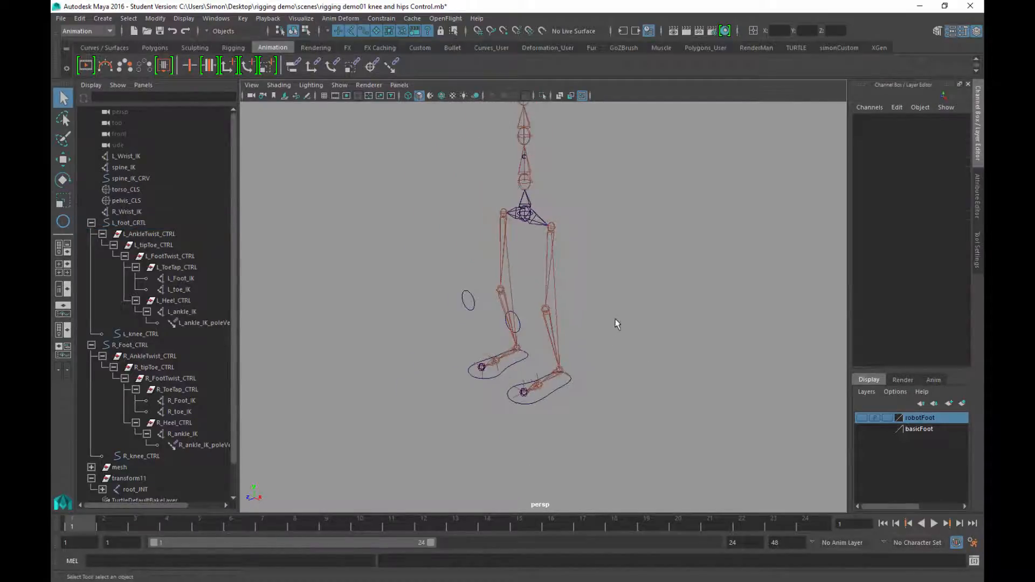
# Select the L_hip_JNT joint and show the Curves / Surfaces shelf
pyautogui.keyDown('alt'); pyautogui.moveTo(617, 324); pyautogui.dragTo(631, 340, button='middle'); pyautogui.keyUp('alt')
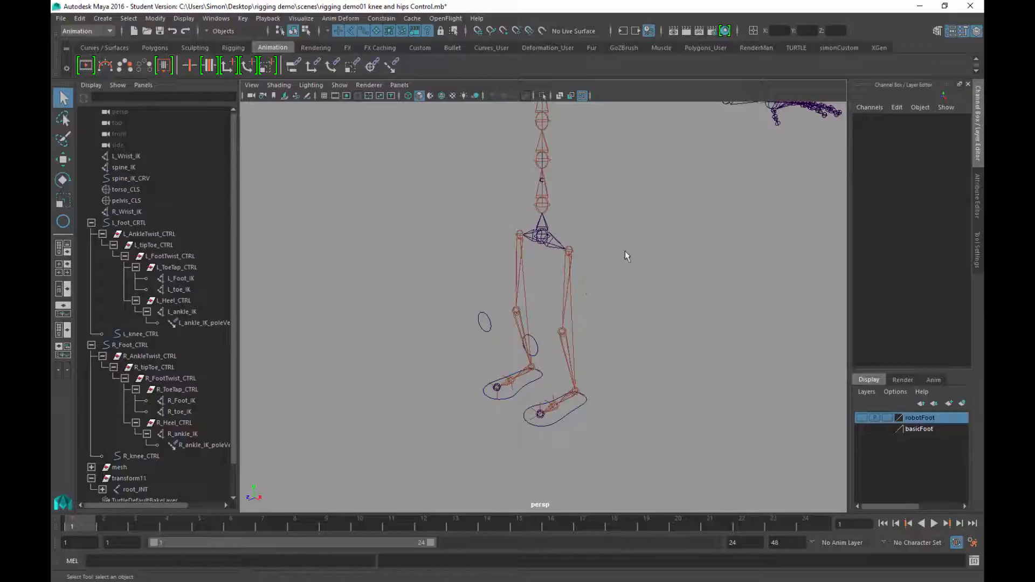
pyautogui.keyDown('alt'); pyautogui.moveTo(626, 252); pyautogui.dragTo(677, 227); pyautogui.keyUp('alt')
pyautogui.keyDown('alt'); pyautogui.moveTo(642, 205); pyautogui.dragTo(689, 341, button='right'); pyautogui.keyUp('alt')
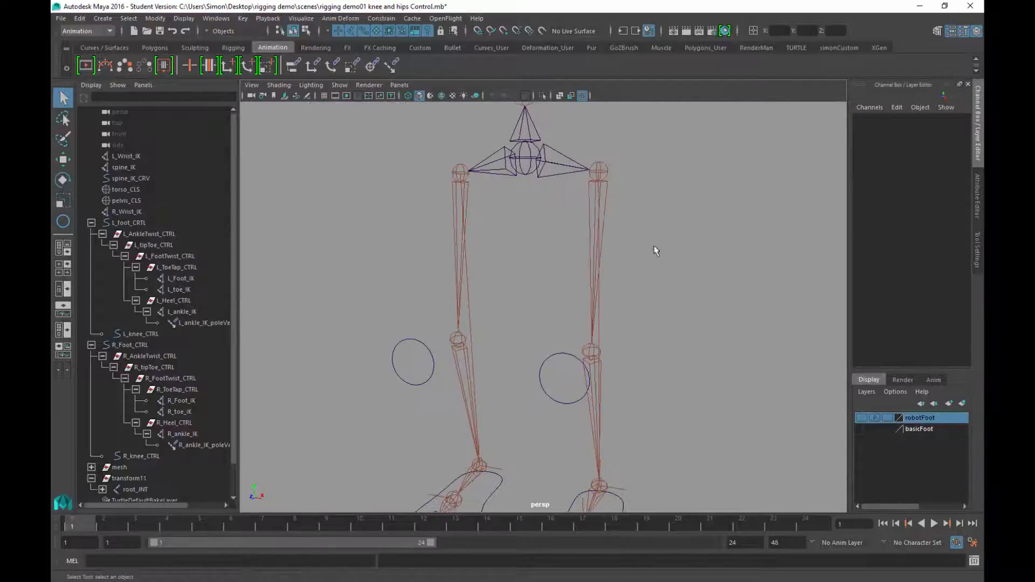
pyautogui.keyDown('alt'); pyautogui.moveTo(656, 250); pyautogui.dragTo(570, 277, button='middle'); pyautogui.keyUp('alt')
pyautogui.click(522, 215)
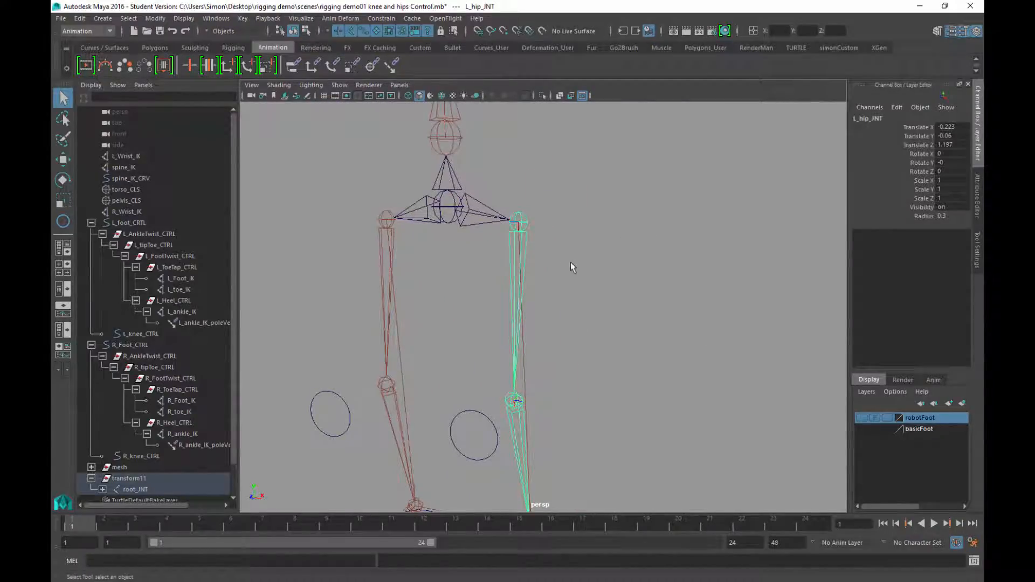
pyautogui.keyDown('alt'); pyautogui.moveTo(577, 268); pyautogui.dragTo(597, 286); pyautogui.keyUp('alt')
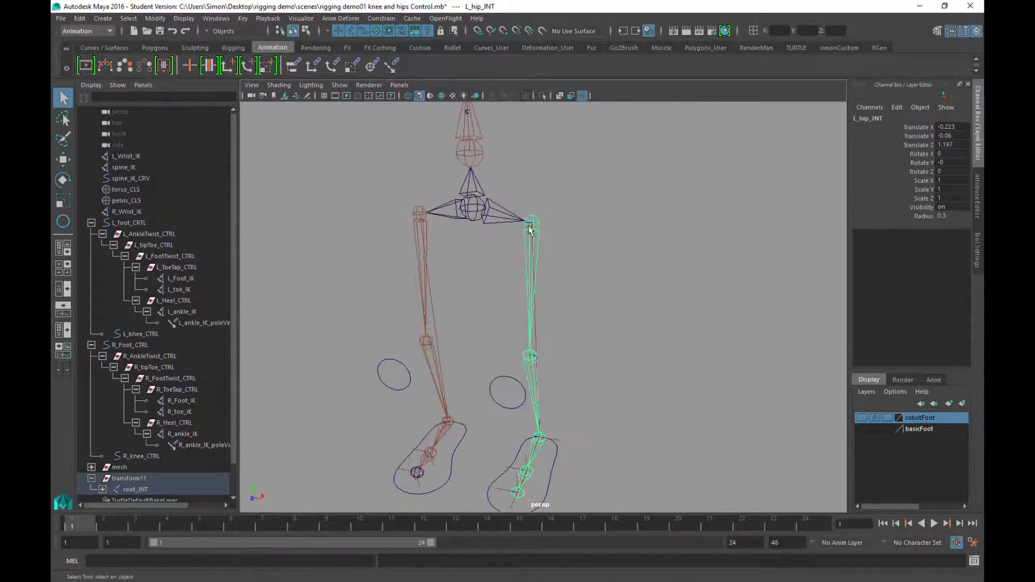
pyautogui.keyDown('alt'); pyautogui.moveTo(528, 220); pyautogui.dragTo(537, 312); pyautogui.keyUp('alt')
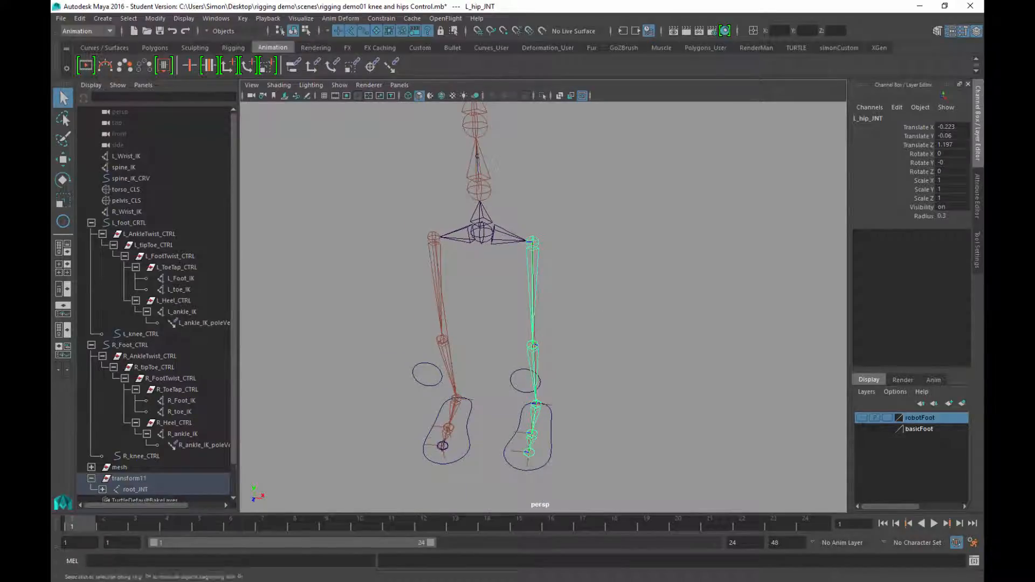
pyautogui.click(124, 49)
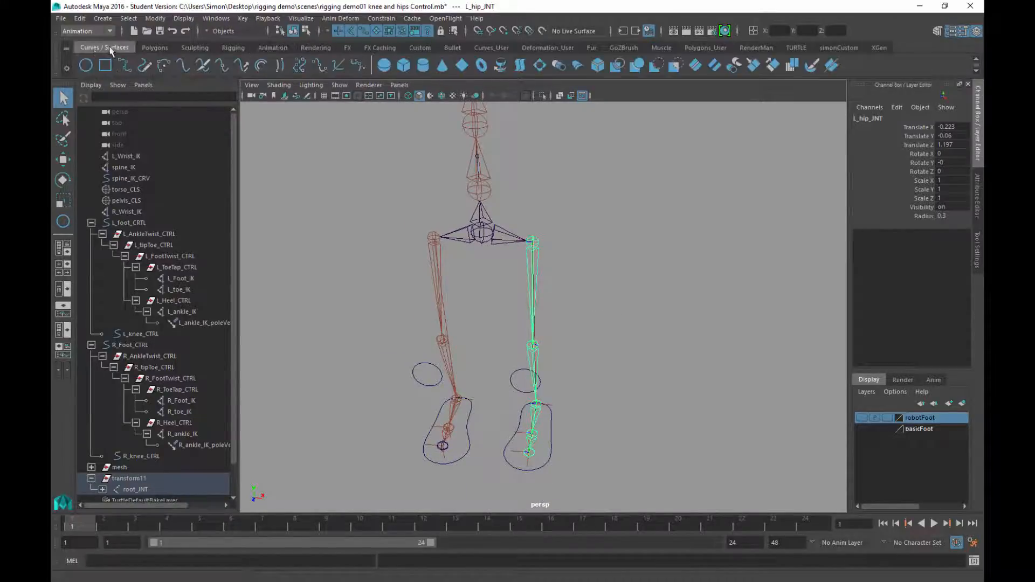
# Create a NURBS circle and snap it onto the hip joint
pyautogui.click(87, 66)
pyautogui.keyDown('alt'); pyautogui.moveTo(546, 412); pyautogui.dragTo(554, 351, button='middle'); pyautogui.keyUp('alt')
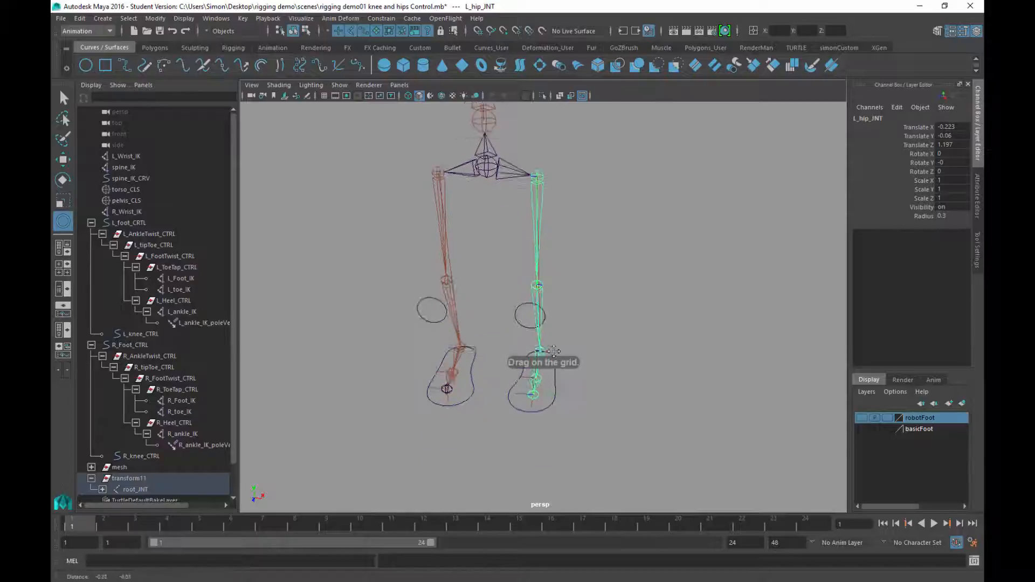
pyautogui.keyDown('alt'); pyautogui.moveTo(554, 351); pyautogui.dragTo(569, 282); pyautogui.keyUp('alt')
pyautogui.scroll(-3, 558, 300)
pyautogui.press('w')
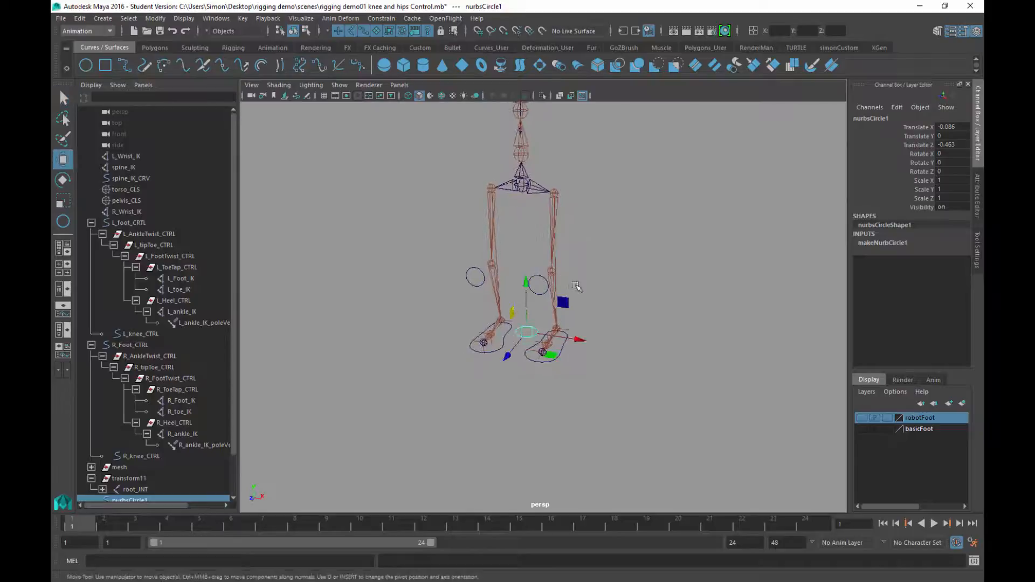
pyautogui.press('v')
pyautogui.moveTo(527, 332); pyautogui.dragTo(553, 194)
pyautogui.press('f')
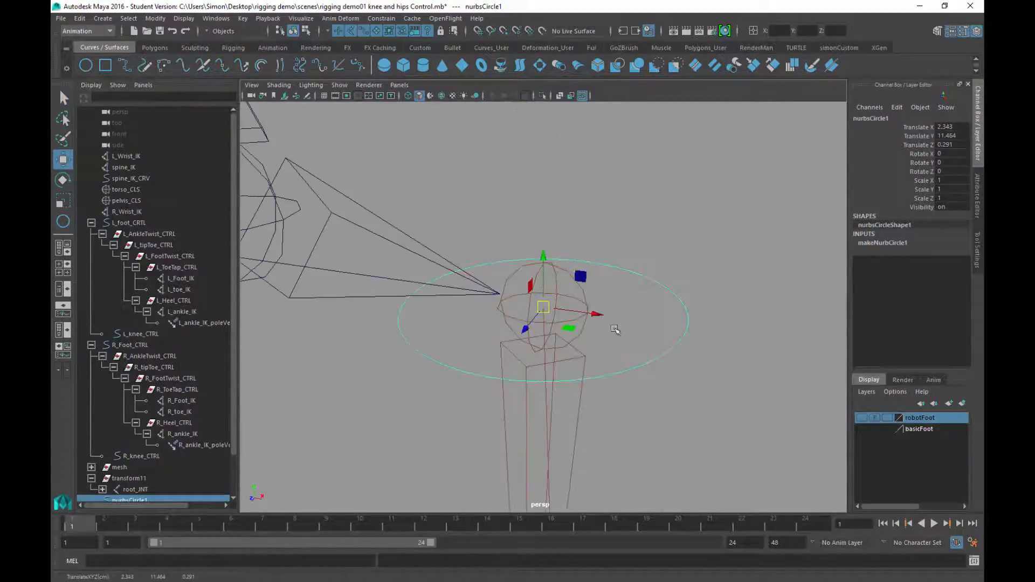
# Offset the circle beside the hip to Translate X 4.038, with the basicFoot mesh shown
pyautogui.keyDown('alt'); pyautogui.moveTo(596, 310); pyautogui.dragTo(473, 220); pyautogui.keyUp('alt')
pyautogui.moveTo(598, 311); pyautogui.dragTo(743, 337)
pyautogui.keyDown('alt'); pyautogui.moveTo(672, 376); pyautogui.dragTo(537, 281, button='right'); pyautogui.keyUp('alt')
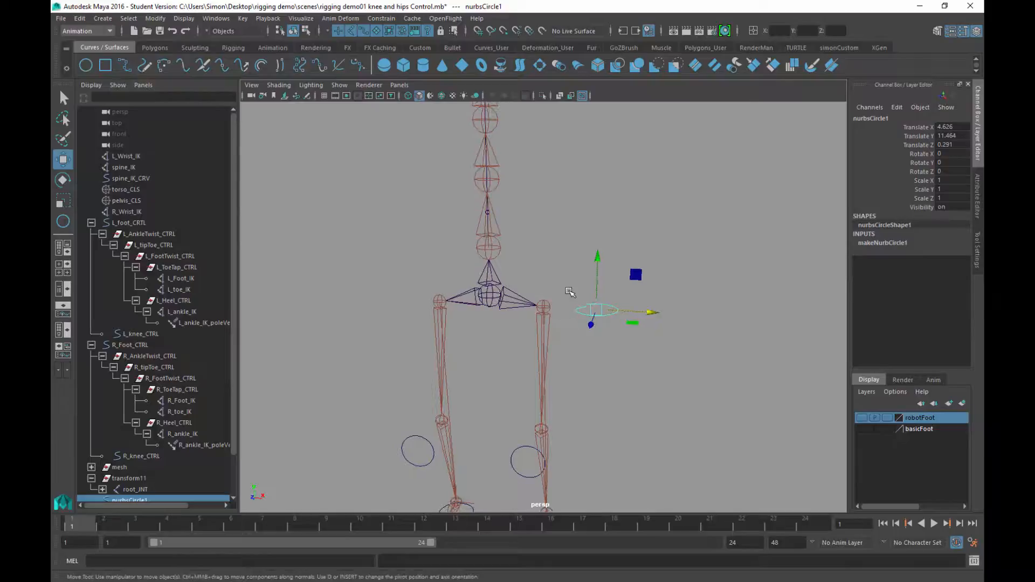
pyautogui.moveTo(660, 316)
pyautogui.mouseDown()
pyautogui.moveTo(820, 324)
pyautogui.moveTo(639, 313)
pyautogui.mouseUp()
pyautogui.click(861, 429)
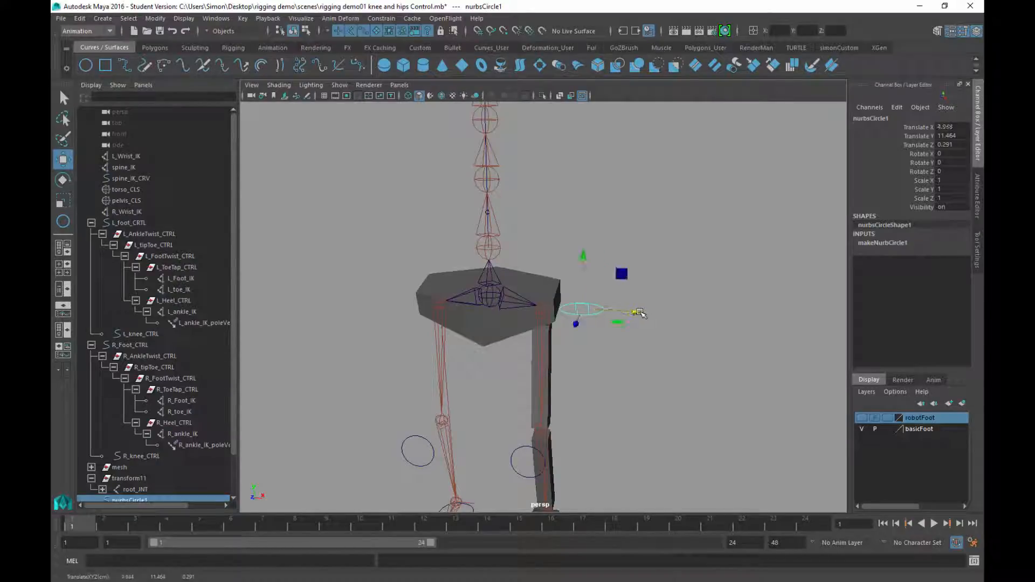
pyautogui.moveTo(643, 356); pyautogui.dragTo(668, 353, button='middle')
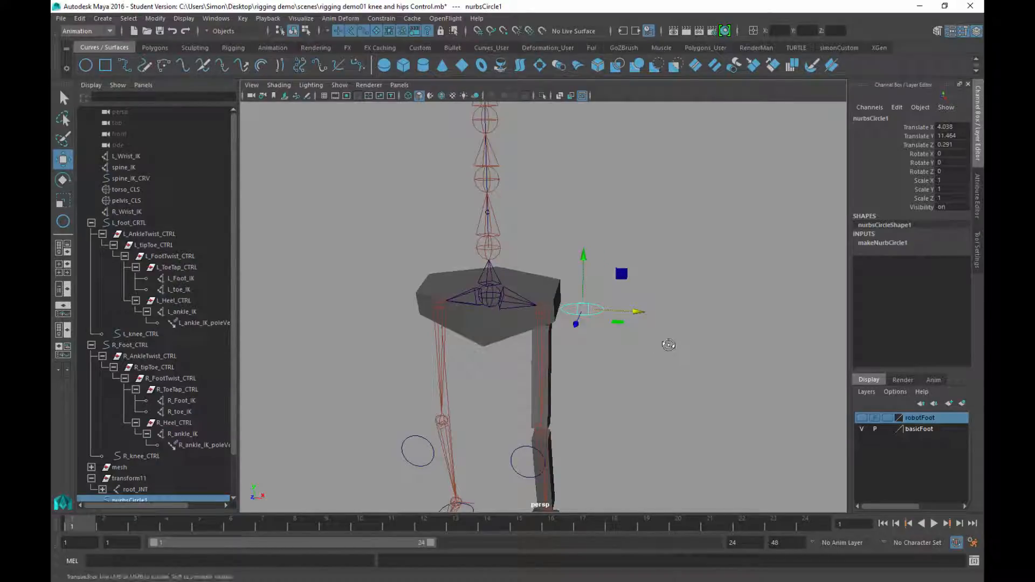
pyautogui.keyDown('alt'); pyautogui.moveTo(663, 330); pyautogui.dragTo(661, 363); pyautogui.keyUp('alt')
# Rotate the hip circle -90 around Z to stand it upright
pyautogui.press('e')
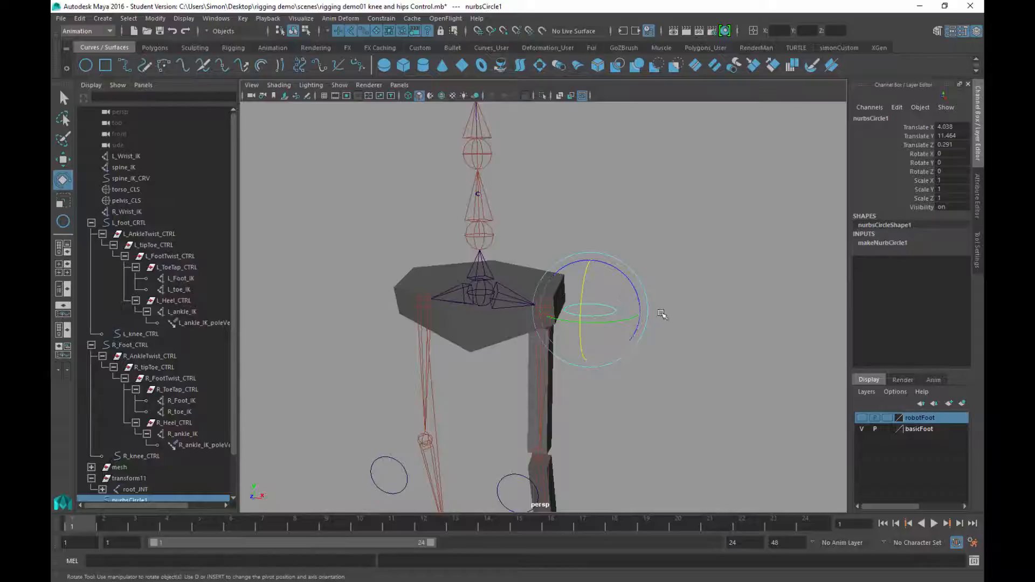
pyautogui.moveTo(628, 272); pyautogui.dragTo(610, 368)
pyautogui.keyDown('alt'); pyautogui.moveTo(609, 368); pyautogui.dragTo(559, 340, button='right'); pyautogui.keyUp('alt')
pyautogui.keyDown('alt'); pyautogui.moveTo(558, 340); pyautogui.dragTo(603, 321, button='middle'); pyautogui.keyUp('alt')
pyautogui.keyDown('alt'); pyautogui.moveTo(616, 345); pyautogui.dragTo(634, 278); pyautogui.keyUp('alt')
pyautogui.press('q')
# Duplicate the hip circle and mirror the copy to Translate X -4.038
pyautogui.hotkey('ctrl', 'd')
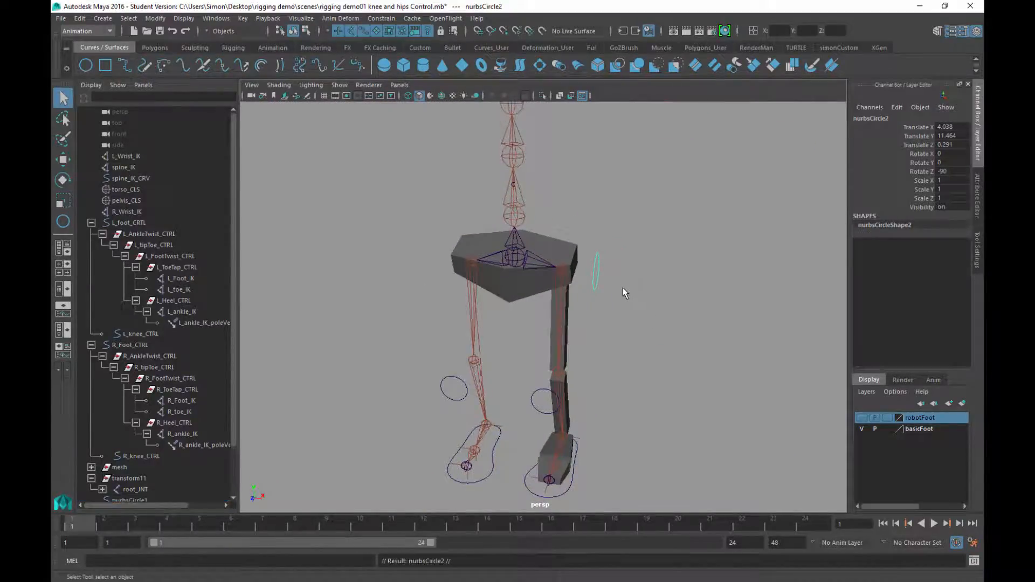
pyautogui.doubleClick(950, 127)
pyautogui.press('Return')
pyautogui.keyDown('alt'); pyautogui.moveTo(397, 266); pyautogui.dragTo(618, 279); pyautogui.keyUp('alt')
# Freeze the right hip circle's transforms and delete its construction history
pyautogui.click(598, 269)
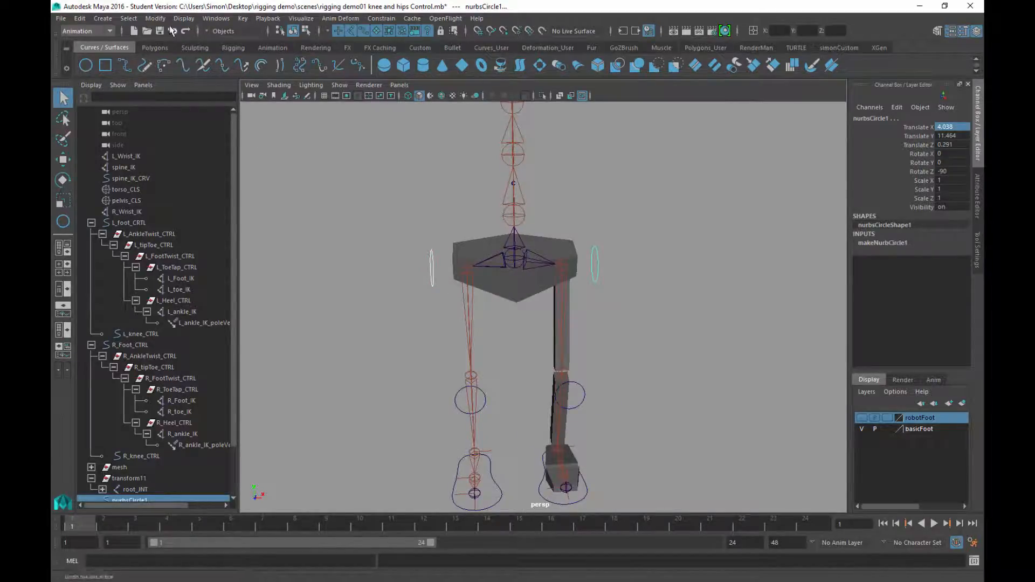
pyautogui.click(155, 18)
pyautogui.click(173, 69)
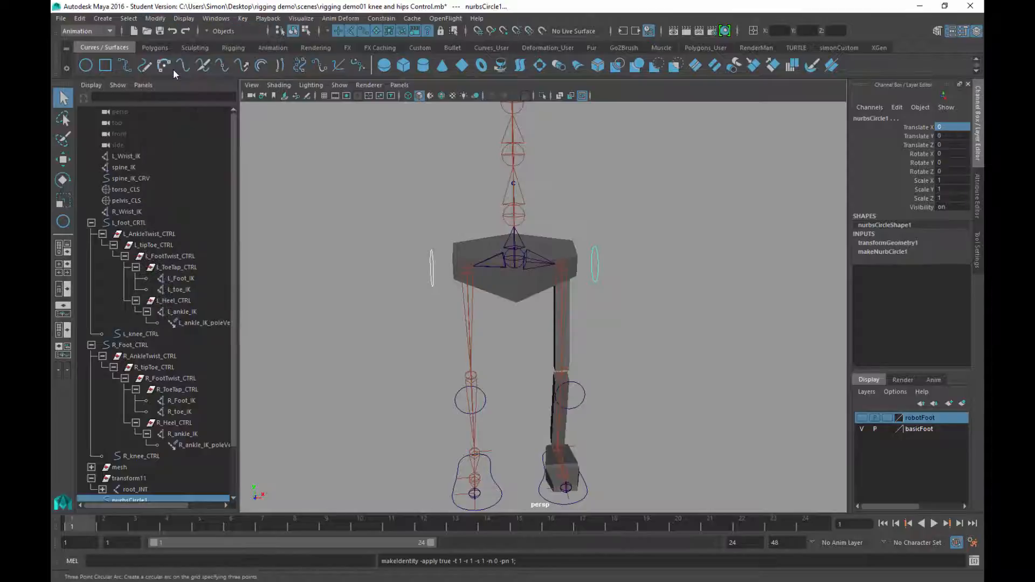
pyautogui.click(80, 19)
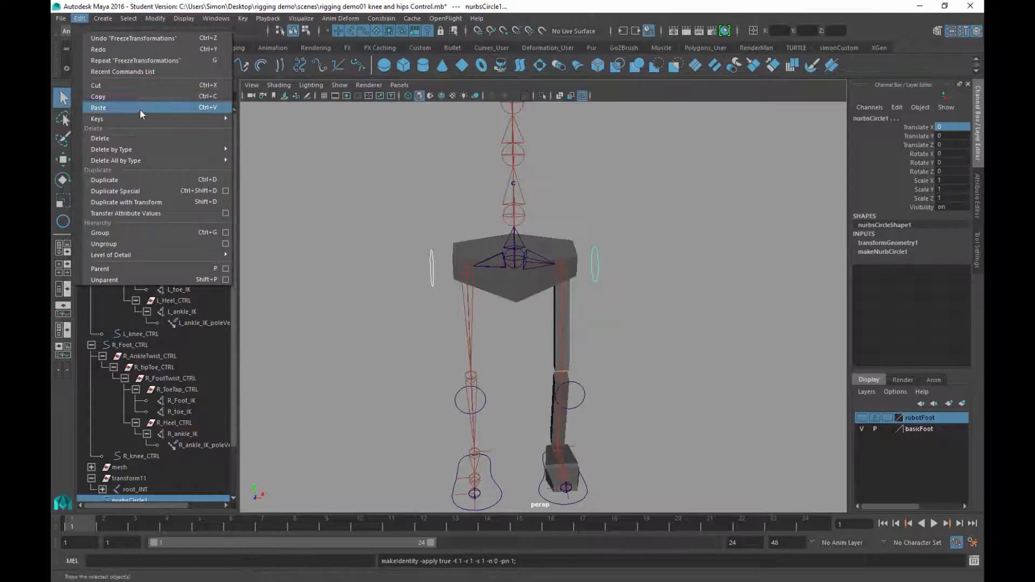
pyautogui.moveTo(190, 149)
pyautogui.click(251, 161)
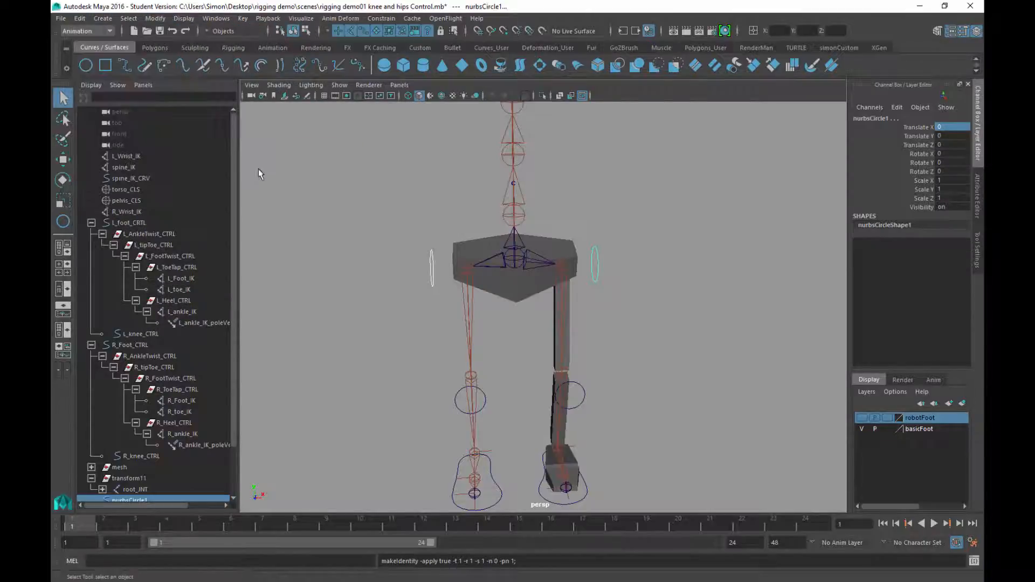
# Snap the right hip circle's pivot onto the right hip joint
pyautogui.click(615, 299)
pyautogui.keyDown('alt'); pyautogui.moveTo(617, 300); pyautogui.dragTo(593, 341); pyautogui.keyUp('alt')
pyautogui.keyDown('alt'); pyautogui.moveTo(593, 337); pyautogui.dragTo(667, 415, button='right'); pyautogui.keyUp('alt')
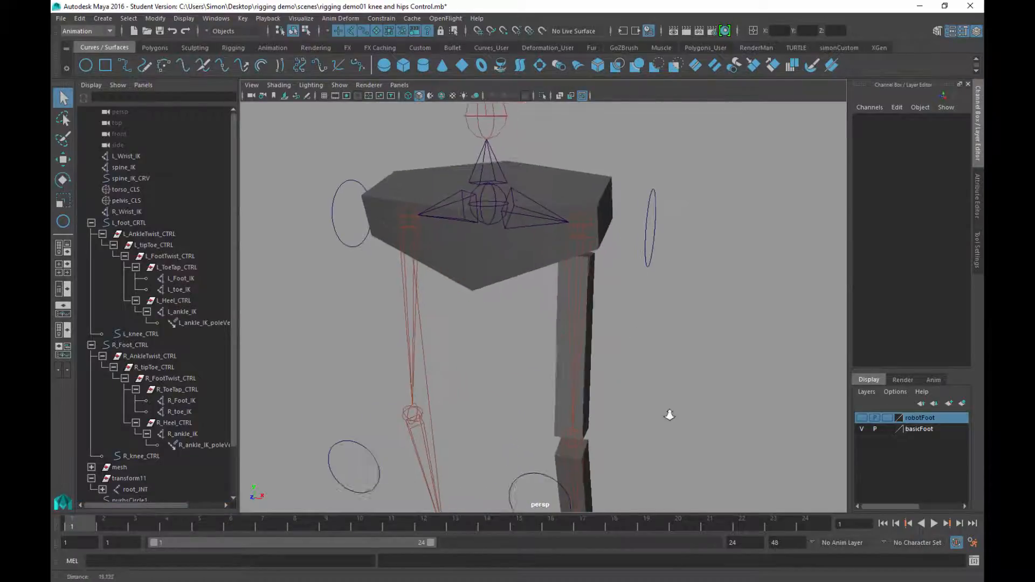
pyautogui.keyDown('alt'); pyautogui.moveTo(681, 288); pyautogui.dragTo(648, 321, button='middle'); pyautogui.keyUp('alt')
pyautogui.click(620, 293)
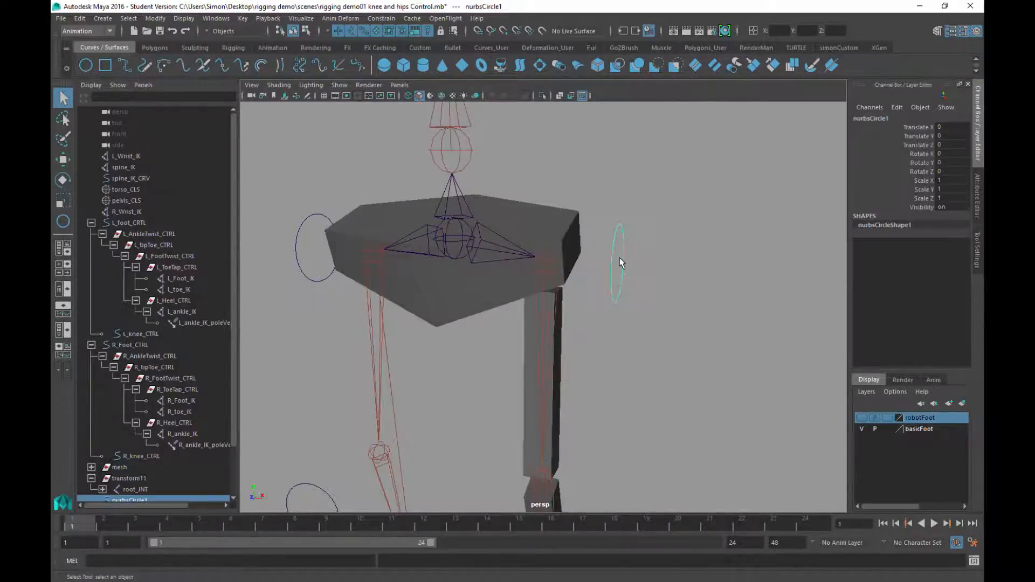
pyautogui.press('w')
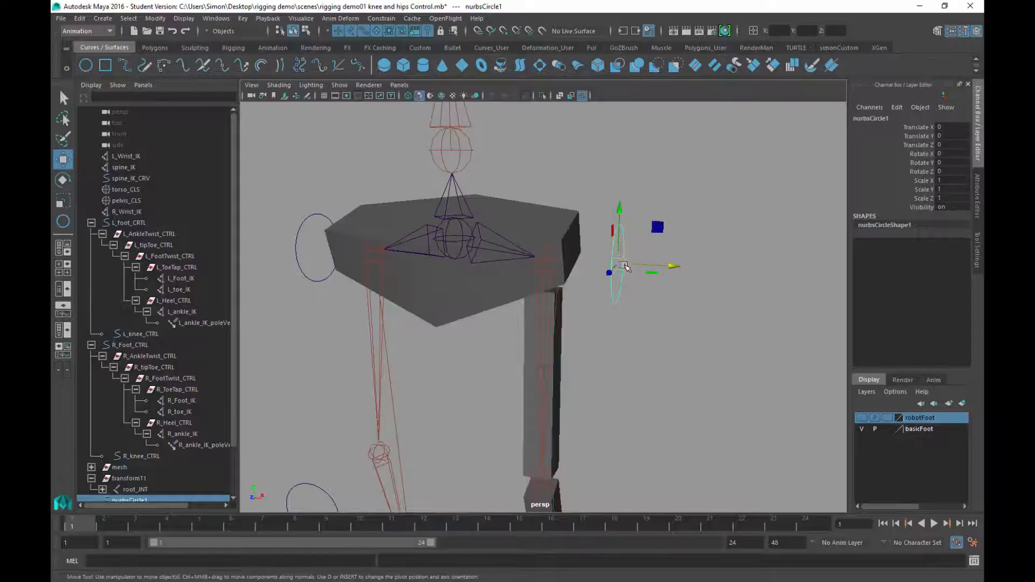
pyautogui.keyDown('alt'); pyautogui.moveTo(607, 303); pyautogui.dragTo(593, 301); pyautogui.keyUp('alt')
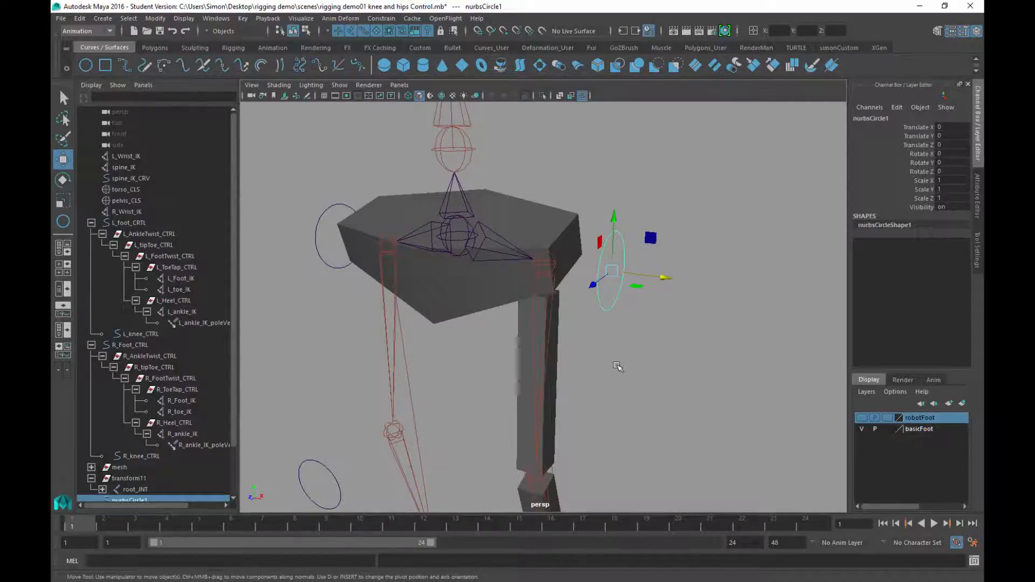
pyautogui.press('Insert')
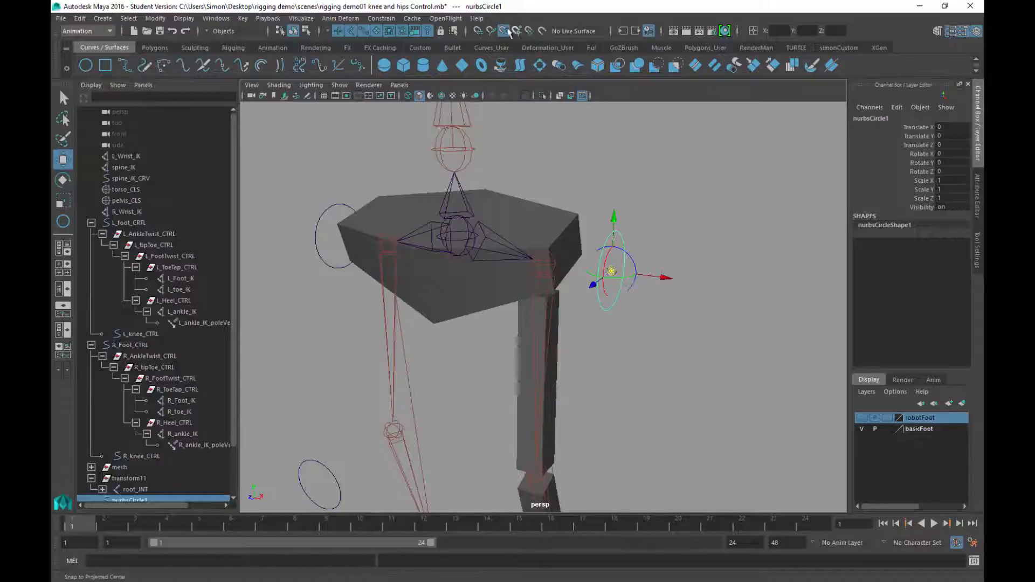
pyautogui.click(503, 31)
pyautogui.moveTo(611, 270); pyautogui.dragTo(545, 265)
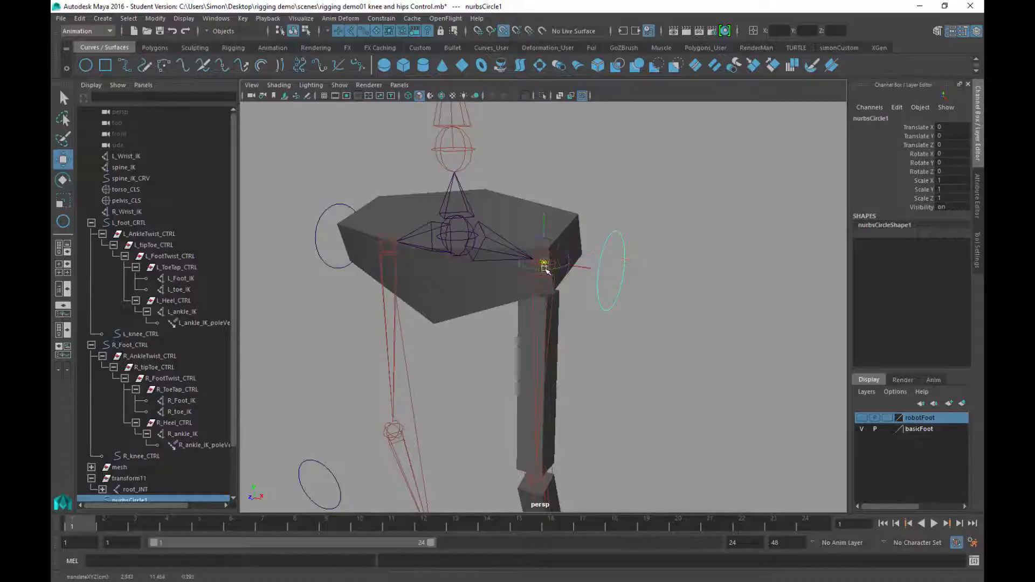
pyautogui.press('Insert')
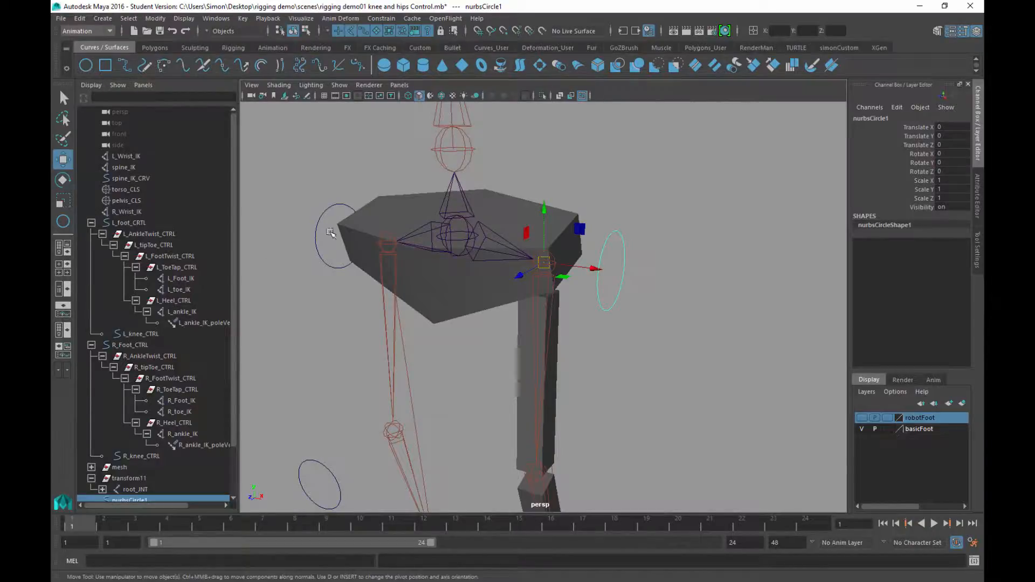
# Snap the left hip circle's pivot onto the left hip joint with point snapping
pyautogui.moveTo(330, 232); pyautogui.dragTo(314, 284)
pyautogui.press('Insert')
pyautogui.press('v')
pyautogui.moveTo(336, 235); pyautogui.dragTo(372, 237)
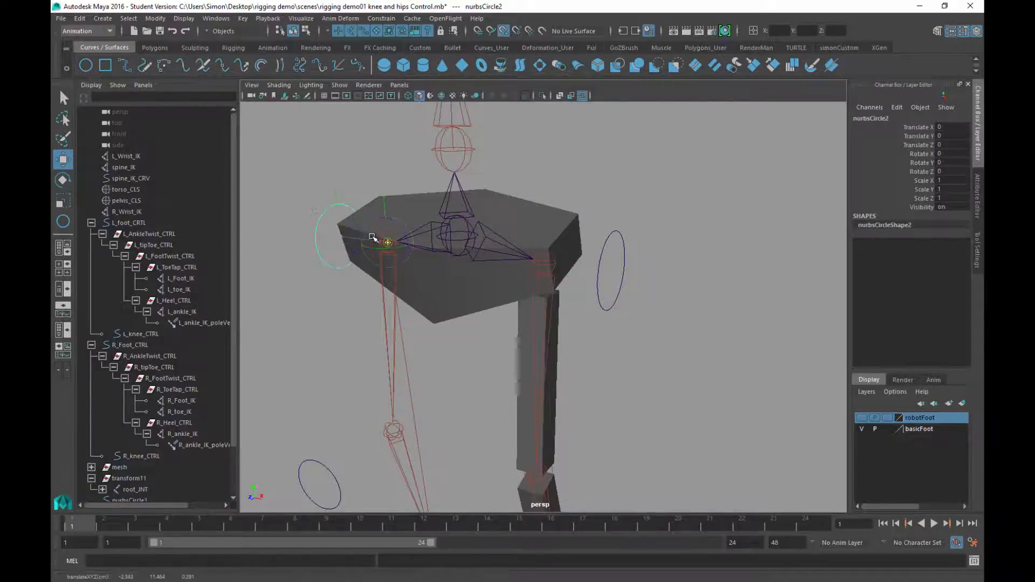
pyautogui.press('Insert')
# Zoom in on the pelvis and reselect the right hip circle
pyautogui.keyDown('alt'); pyautogui.moveTo(705, 388); pyautogui.dragTo(574, 326); pyautogui.keyUp('alt')
pyautogui.press('q')
pyautogui.click(598, 311)
pyautogui.keyDown('alt'); pyautogui.moveTo(574, 326); pyautogui.dragTo(661, 449, button='right'); pyautogui.keyUp('alt')
pyautogui.keyDown('alt'); pyautogui.moveTo(662, 449); pyautogui.dragTo(642, 415); pyautogui.keyUp('alt')
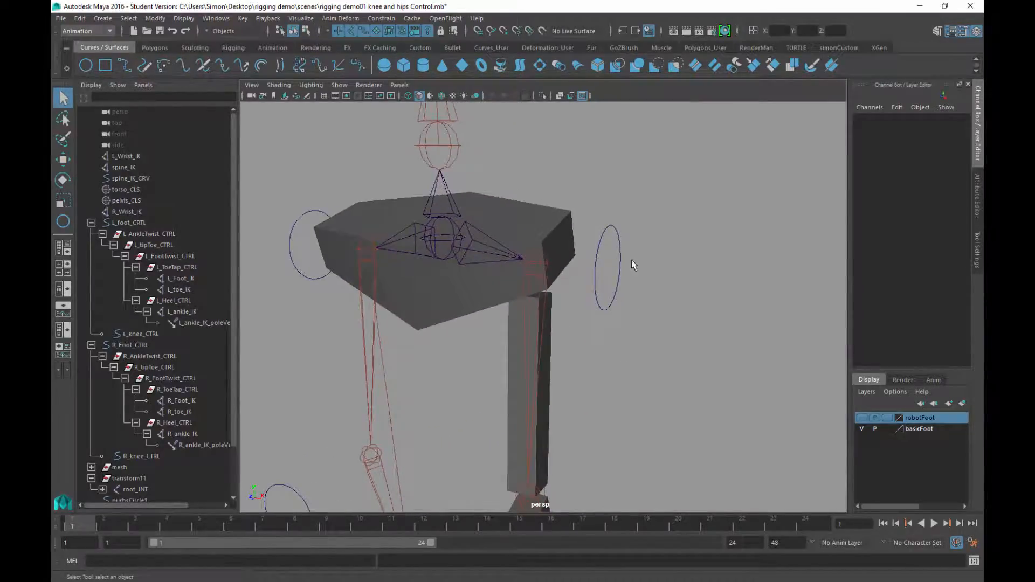
pyautogui.click(611, 303)
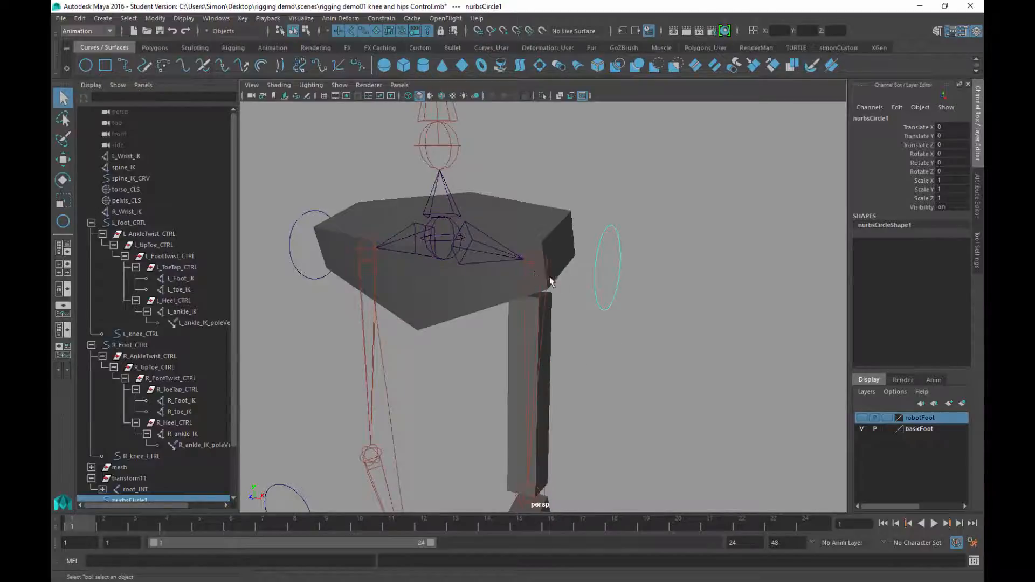
# Select hip control nurbsCircle1, then add the L_hip_JNT joint to the selection
pyautogui.click(533, 278)
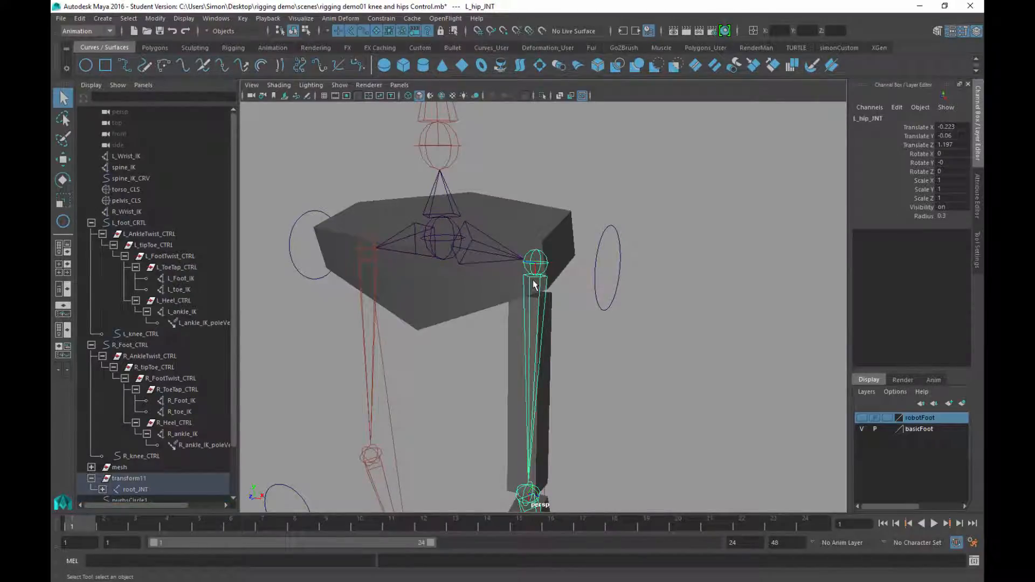
pyautogui.click(620, 251)
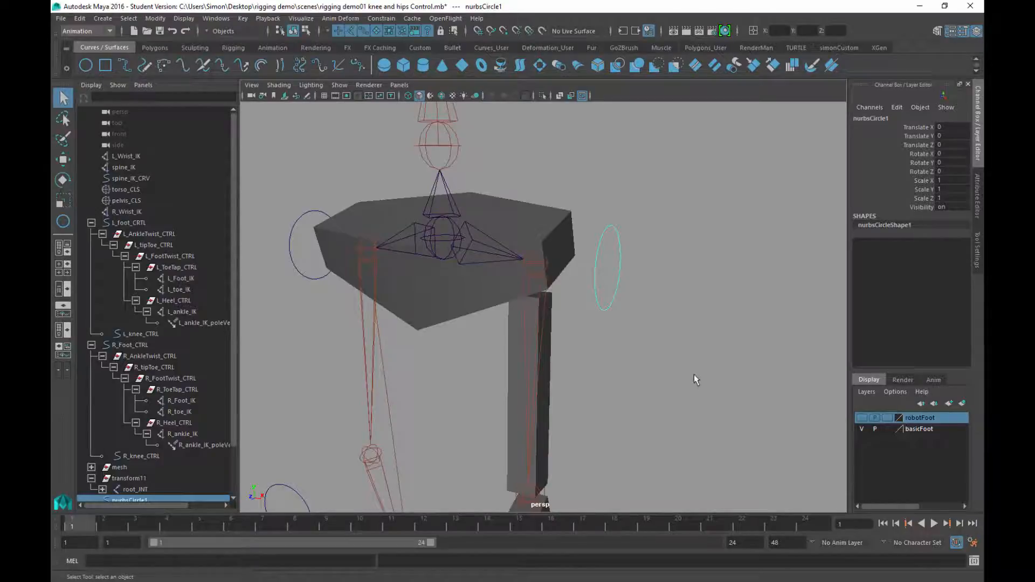
pyautogui.scroll(-5, 693, 374)
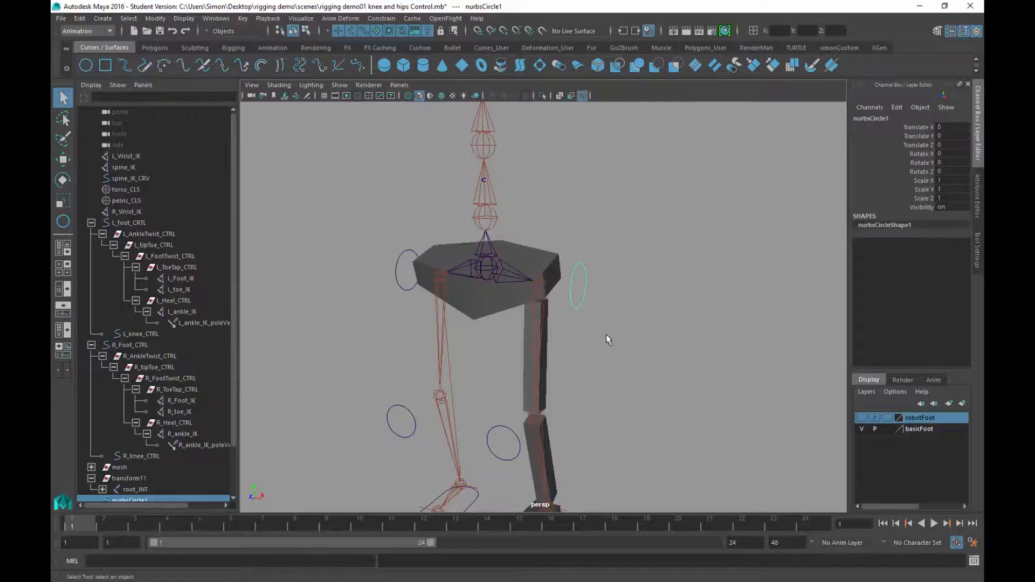
pyautogui.scroll(5, 583, 293)
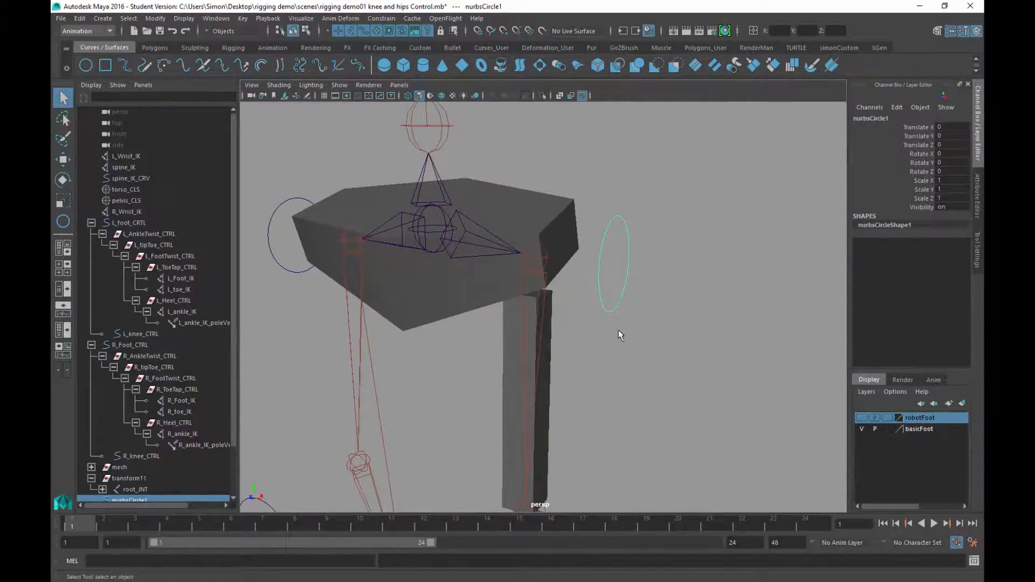
pyautogui.keyDown('alt'); pyautogui.moveTo(615, 316); pyautogui.dragTo(623, 312); pyautogui.keyUp('alt')
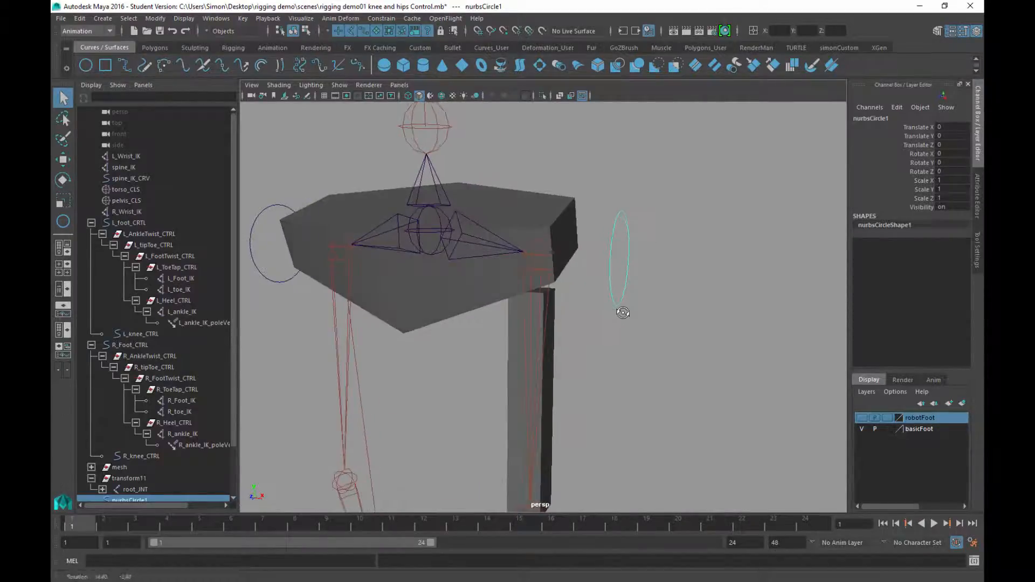
pyautogui.click(536, 254)
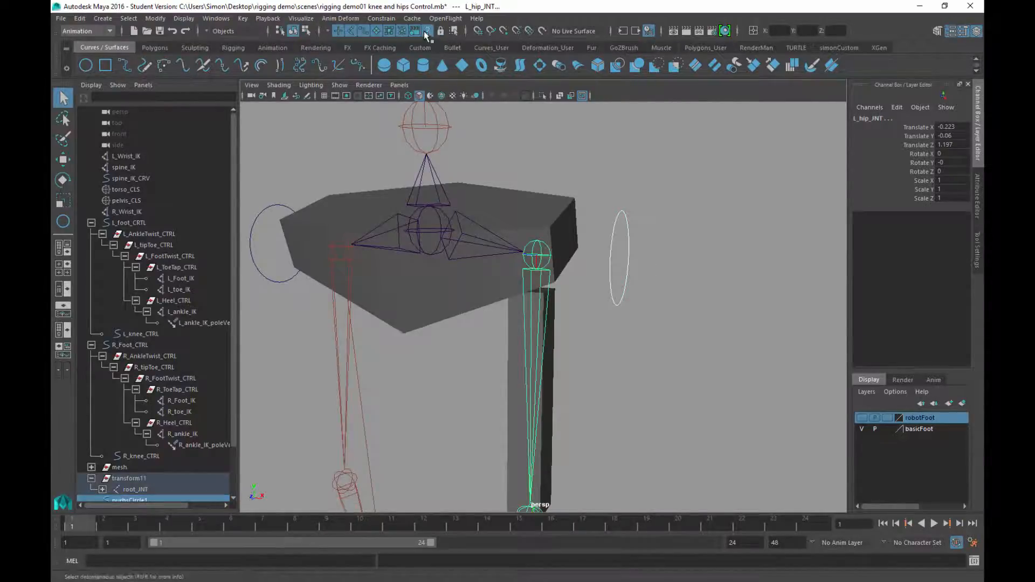
# Point-constrain L_hip_JNT to nurbsCircle1 with Maintain offset on
pyautogui.click(381, 18)
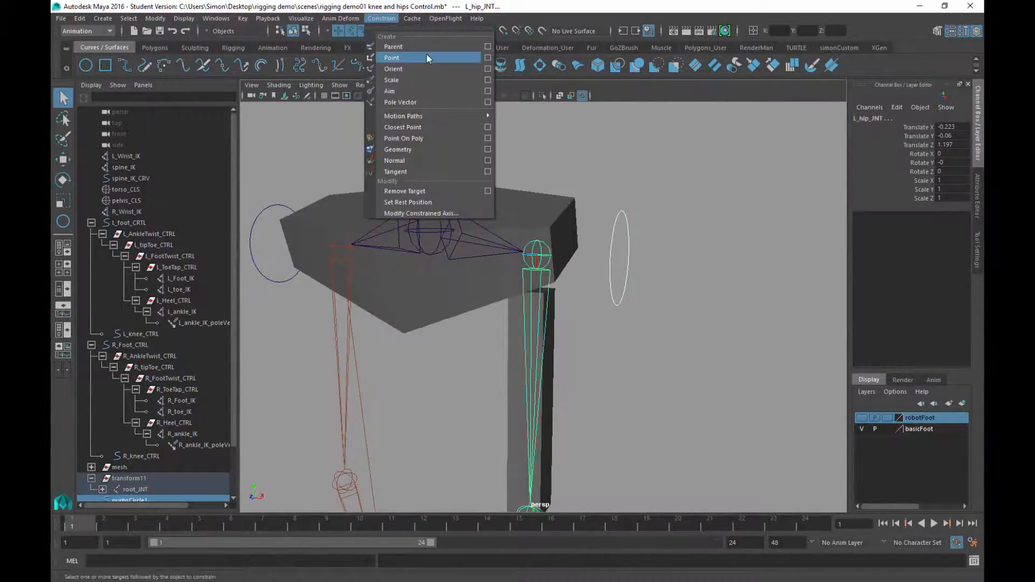
pyautogui.click(487, 58)
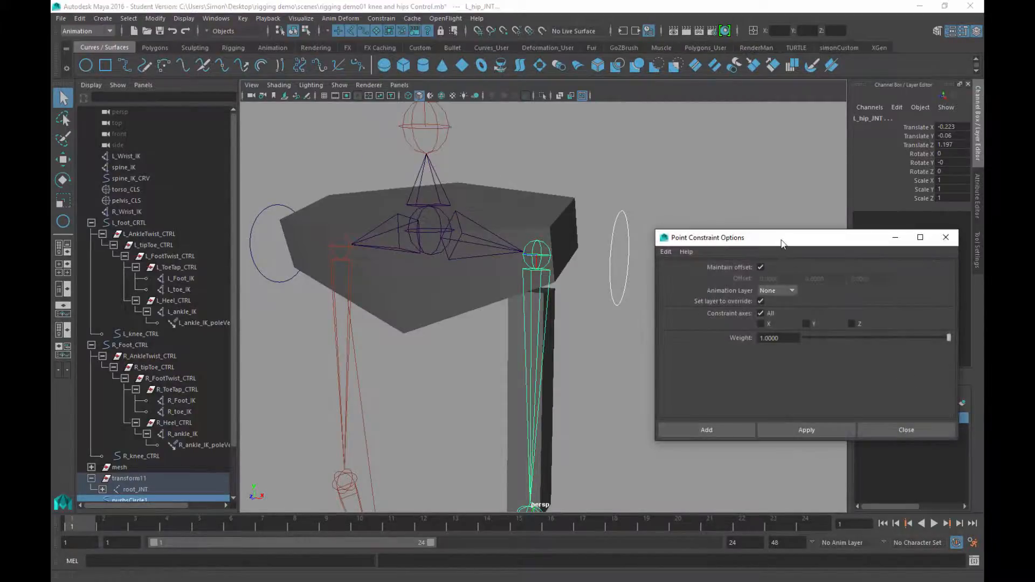
pyautogui.moveTo(782, 242); pyautogui.dragTo(779, 116)
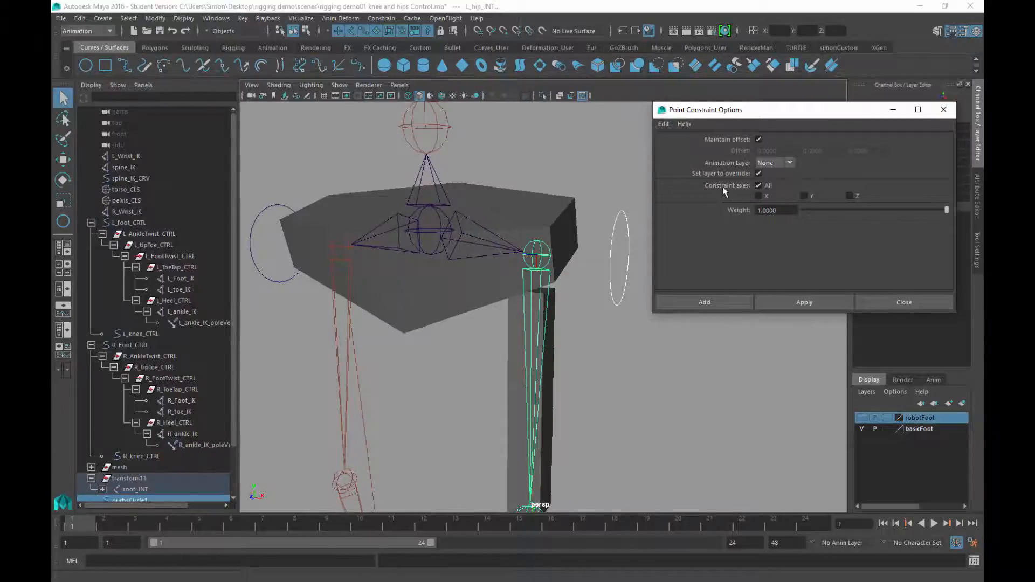
pyautogui.click(774, 303)
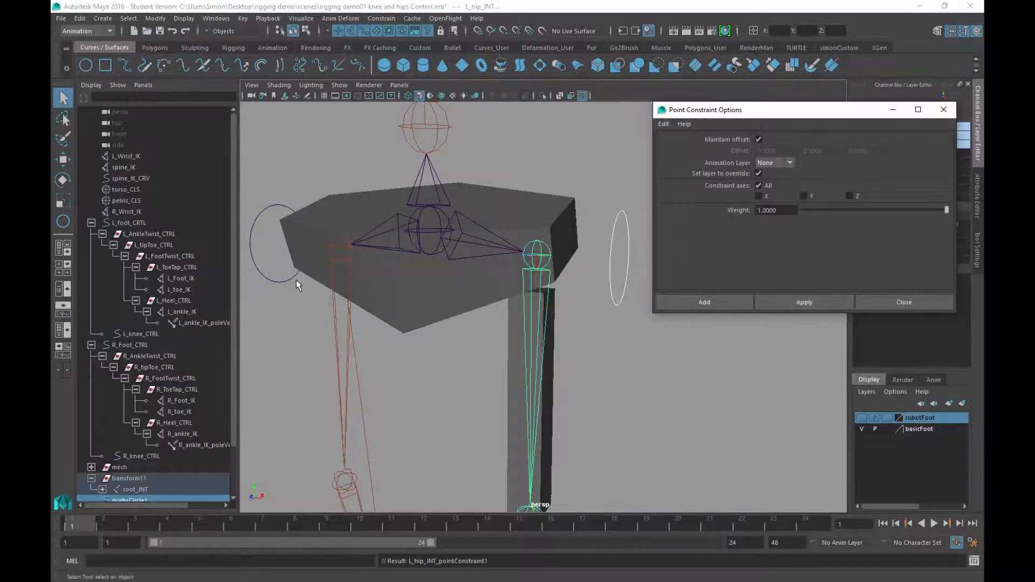
# Point-constrain R_hip_JNT to nurbsCircle2, then select nurbsCircle1
pyautogui.moveTo(280, 262); pyautogui.dragTo(263, 321)
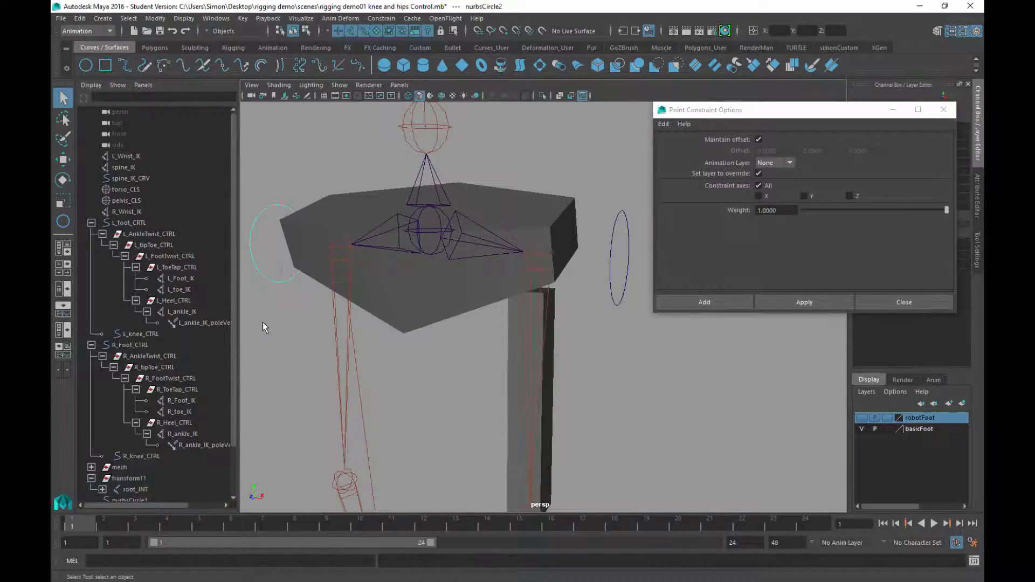
pyautogui.keyDown('shift'); pyautogui.click(338, 245); pyautogui.keyUp('shift')
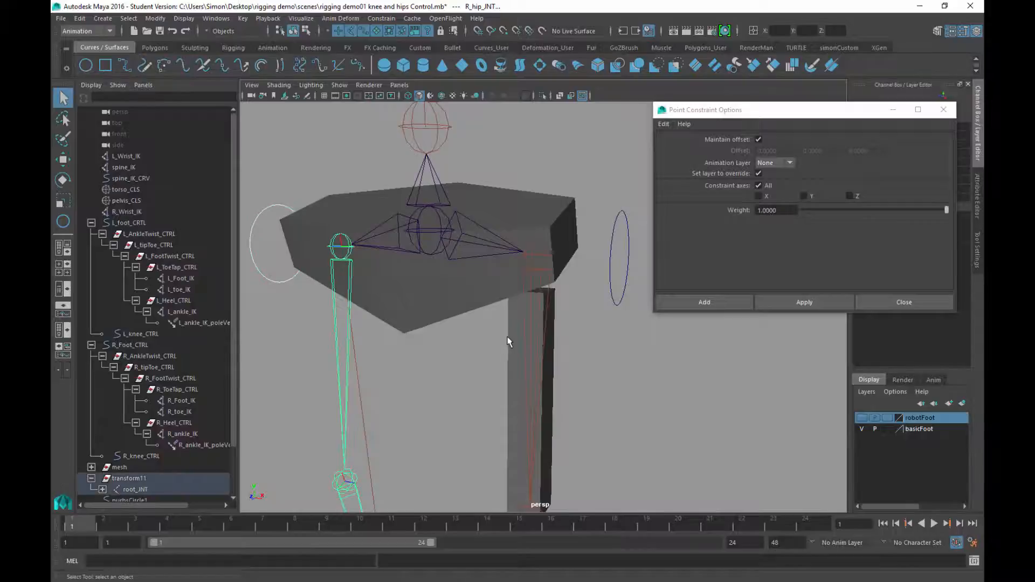
pyautogui.click(794, 308)
pyautogui.keyDown('alt'); pyautogui.moveTo(758, 376); pyautogui.dragTo(537, 306); pyautogui.keyUp('alt')
pyautogui.click(544, 287)
# Test-move the hip control, undo it, and close Point Constraint Options
pyautogui.press('w')
pyautogui.moveTo(459, 223)
pyautogui.mouseDown()
pyautogui.moveTo(470, 202)
pyautogui.moveTo(424, 231)
pyautogui.moveTo(483, 209)
pyautogui.moveTo(460, 216)
pyautogui.mouseUp()
pyautogui.hotkey('ctrl', 'z')
pyautogui.keyDown('alt'); pyautogui.moveTo(497, 321); pyautogui.dragTo(431, 313); pyautogui.keyUp('alt')
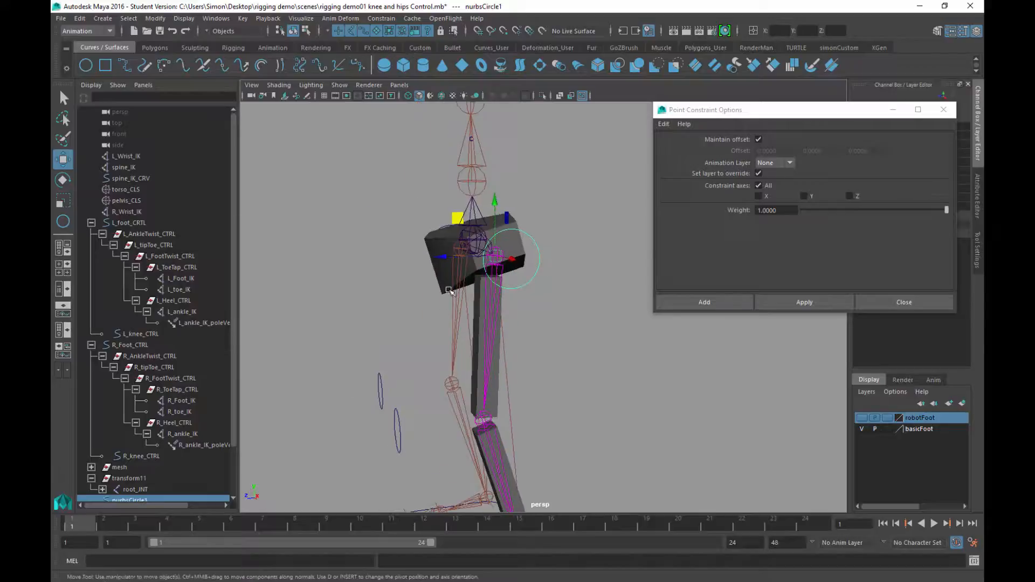
pyautogui.moveTo(458, 218)
pyautogui.mouseDown()
pyautogui.moveTo(480, 196)
pyautogui.moveTo(438, 215)
pyautogui.moveTo(492, 212)
pyautogui.moveTo(462, 221)
pyautogui.mouseUp()
pyautogui.keyDown('alt'); pyautogui.moveTo(561, 354); pyautogui.dragTo(655, 359); pyautogui.keyUp('alt')
pyautogui.click(873, 302)
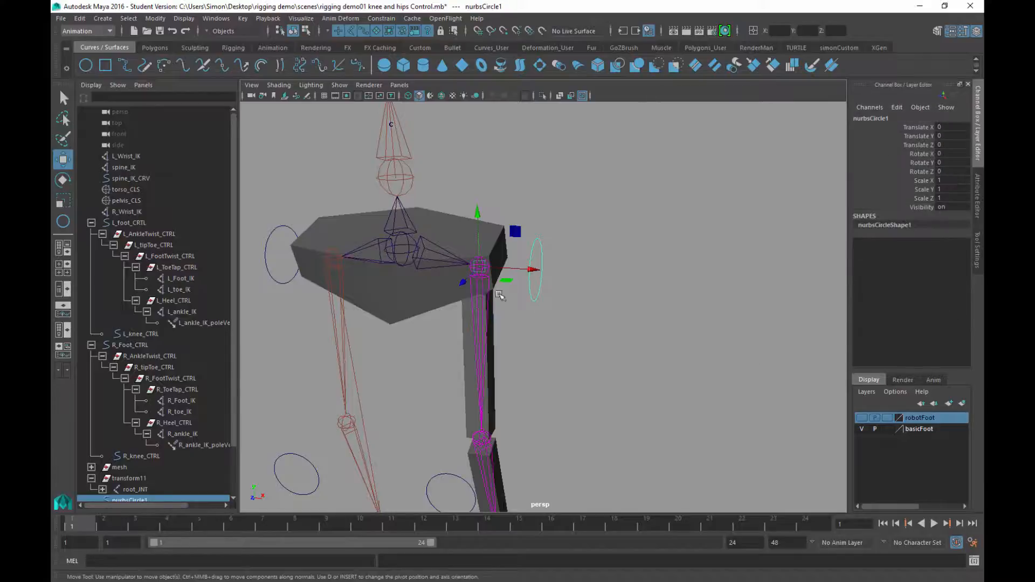
# Move the knee control to bend the leg, then undo the move
pyautogui.keyDown('alt'); pyautogui.moveTo(499, 295); pyautogui.dragTo(572, 288); pyautogui.keyUp('alt')
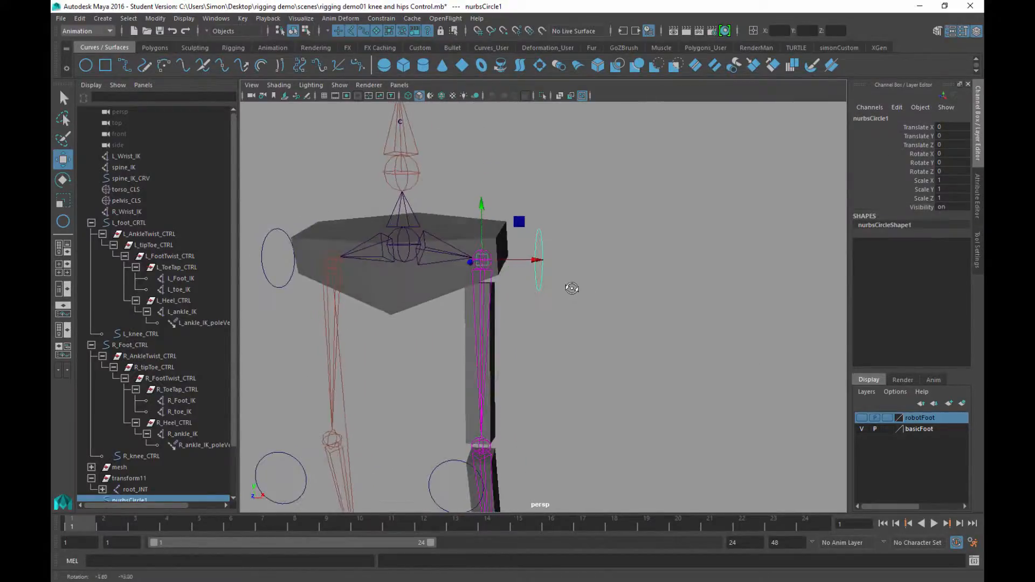
pyautogui.scroll(-5, 571, 291)
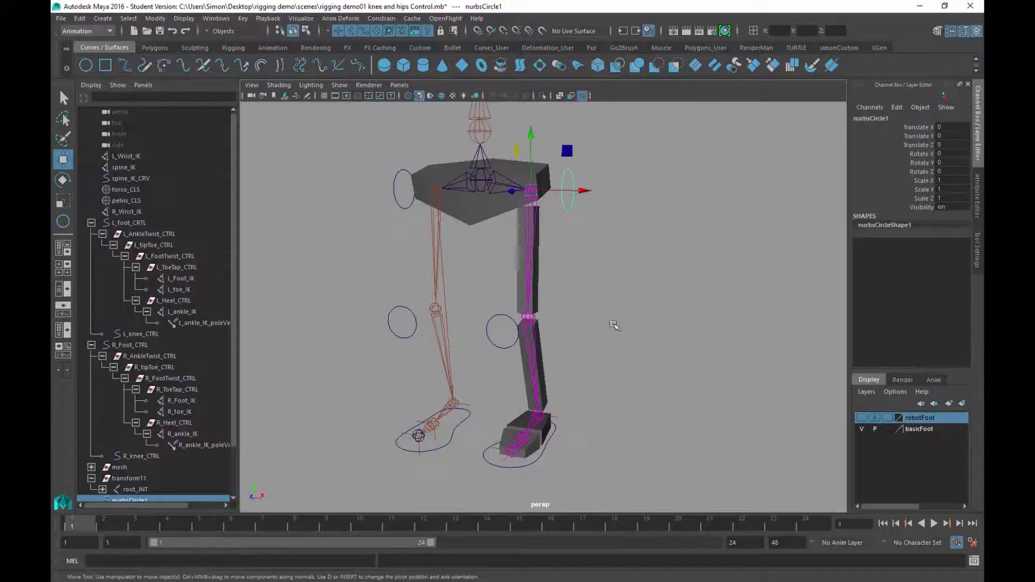
pyautogui.keyDown('alt'); pyautogui.moveTo(614, 272); pyautogui.dragTo(545, 293); pyautogui.keyUp('alt')
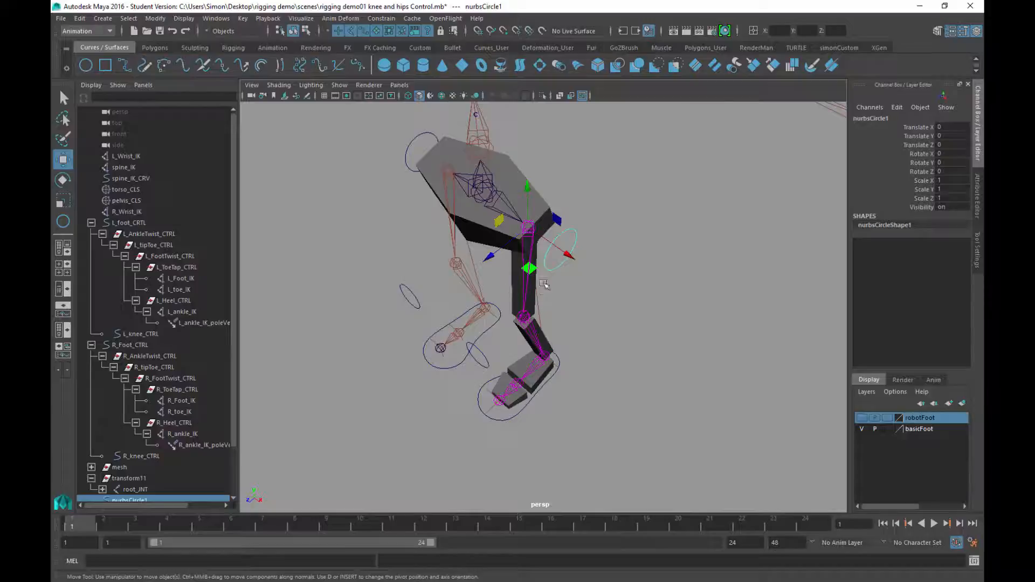
pyautogui.moveTo(527, 268); pyautogui.dragTo(522, 277)
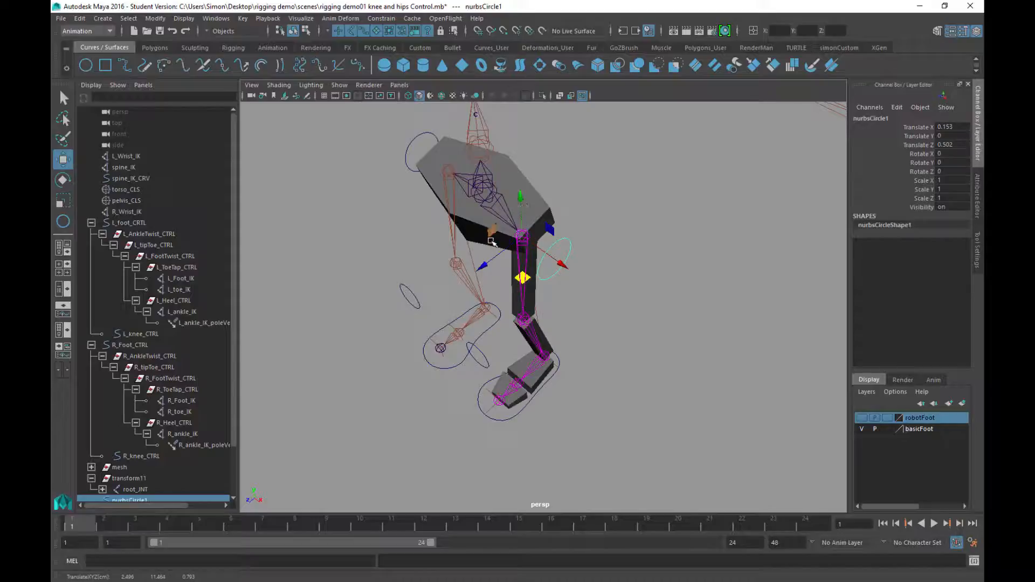
pyautogui.hotkey('ctrl', 'z')
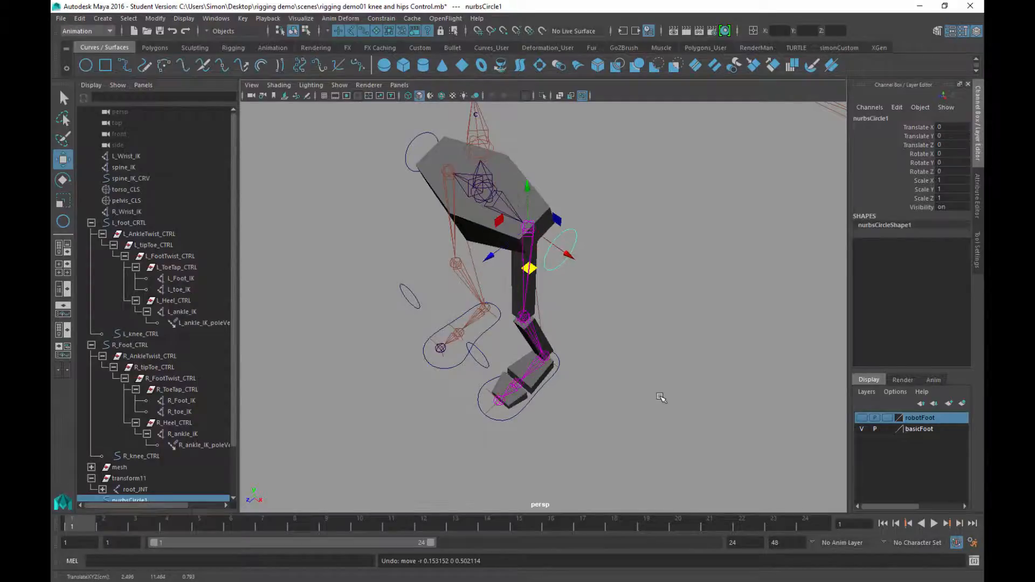
pyautogui.keyDown('alt'); pyautogui.moveTo(659, 393); pyautogui.dragTo(534, 240); pyautogui.keyUp('alt')
pyautogui.press('q')
pyautogui.scroll(5, 599, 209)
pyautogui.click(605, 203)
pyautogui.scroll(-5, 572, 245)
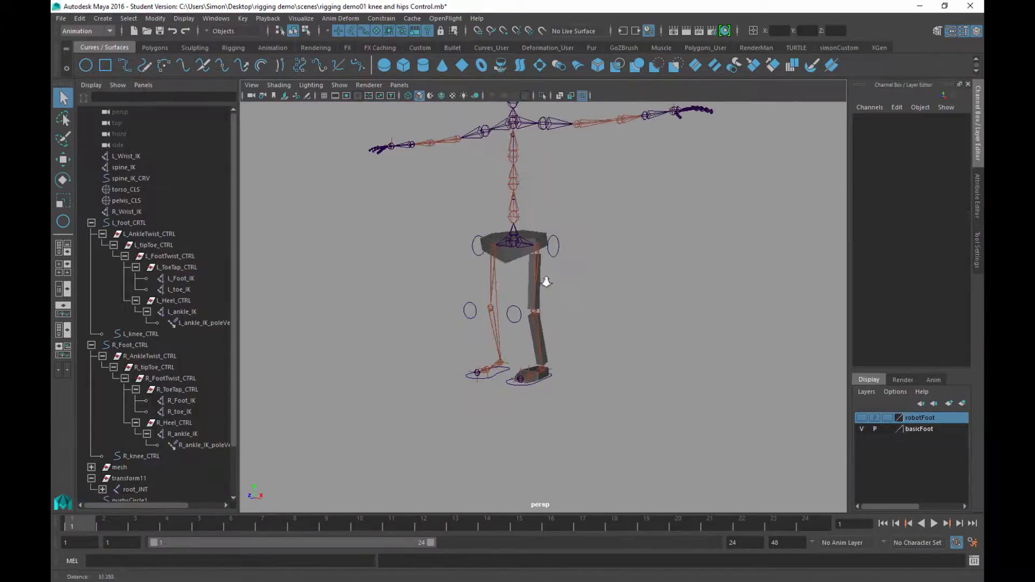
pyautogui.keyDown('alt'); pyautogui.moveTo(553, 300); pyautogui.dragTo(577, 321); pyautogui.keyUp('alt')
pyautogui.scroll(3, 577, 321)
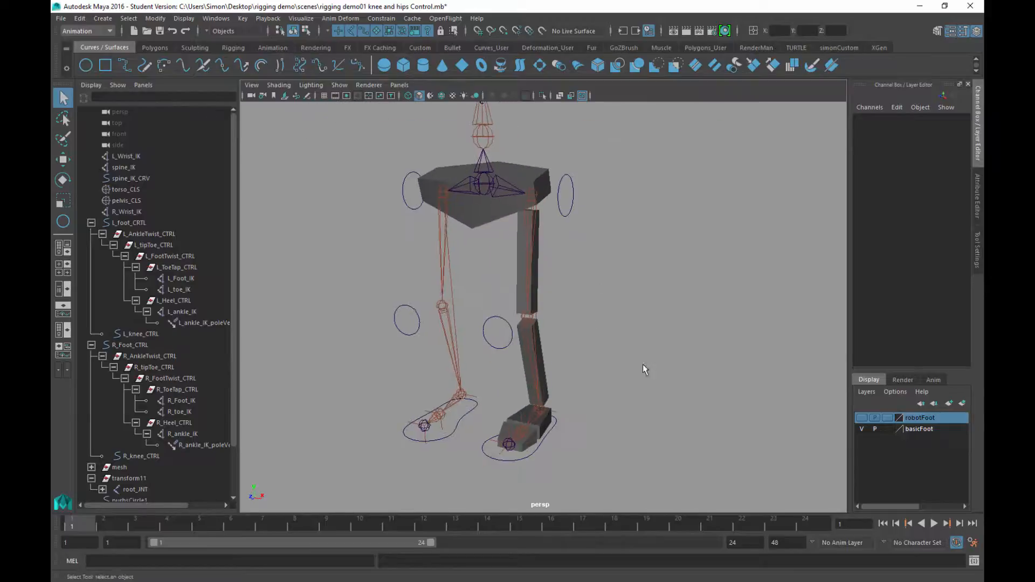
pyautogui.click(573, 188)
pyautogui.click(554, 428)
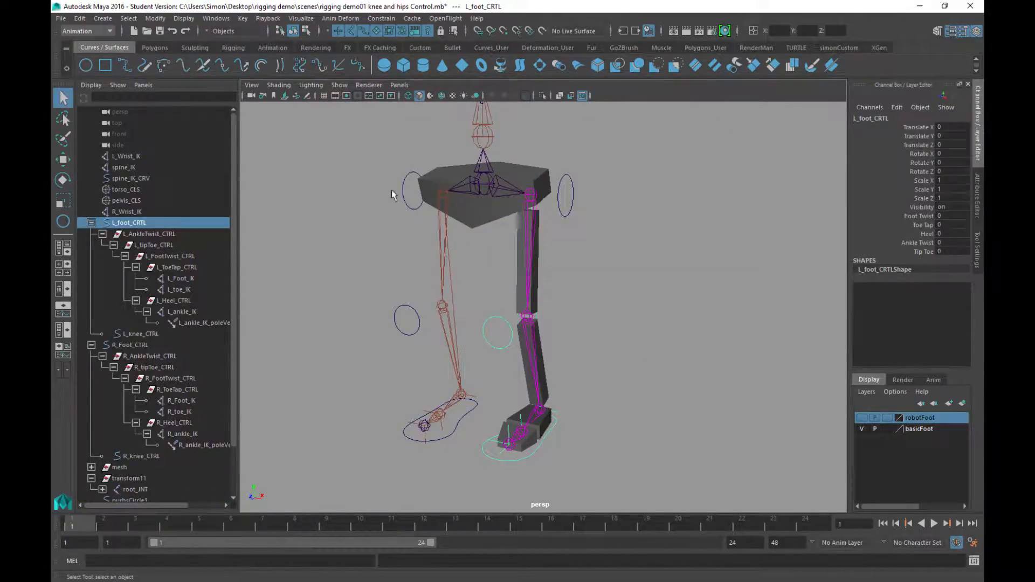
pyautogui.scroll(-3, 442, 224)
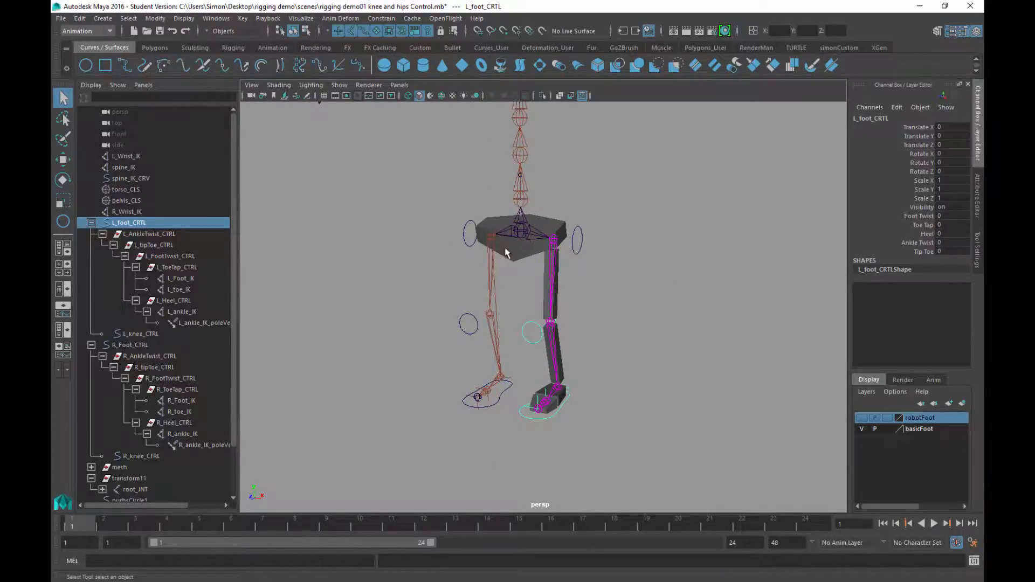
pyautogui.scroll(-5, 613, 305)
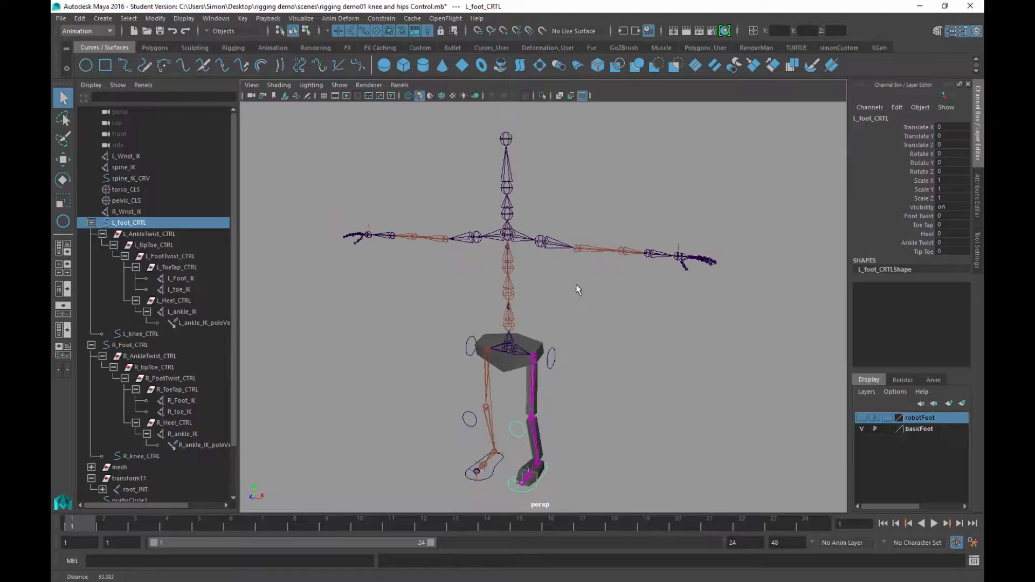
pyautogui.keyDown('alt'); pyautogui.moveTo(561, 318); pyautogui.dragTo(601, 306, button='middle'); pyautogui.keyUp('alt')
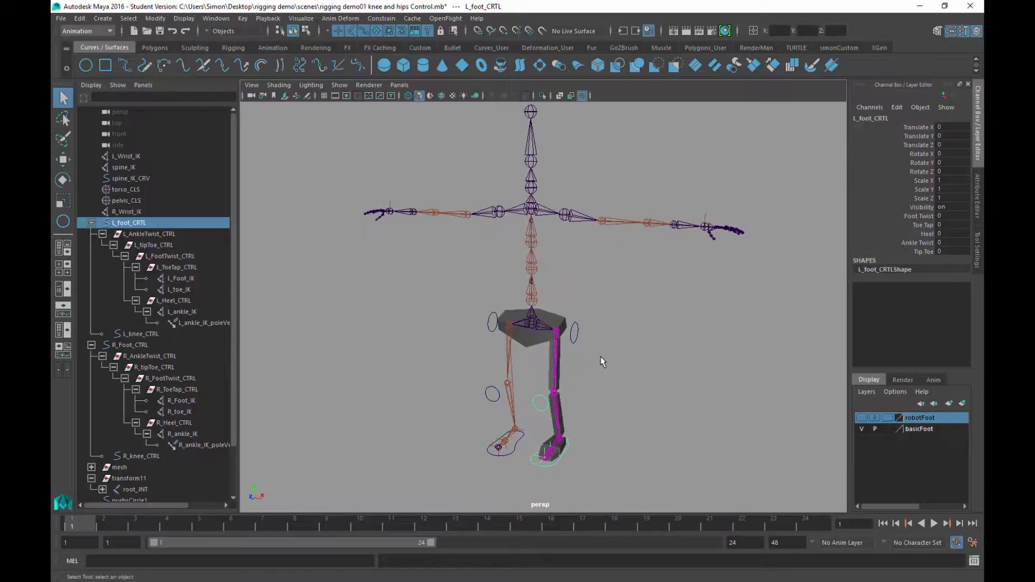